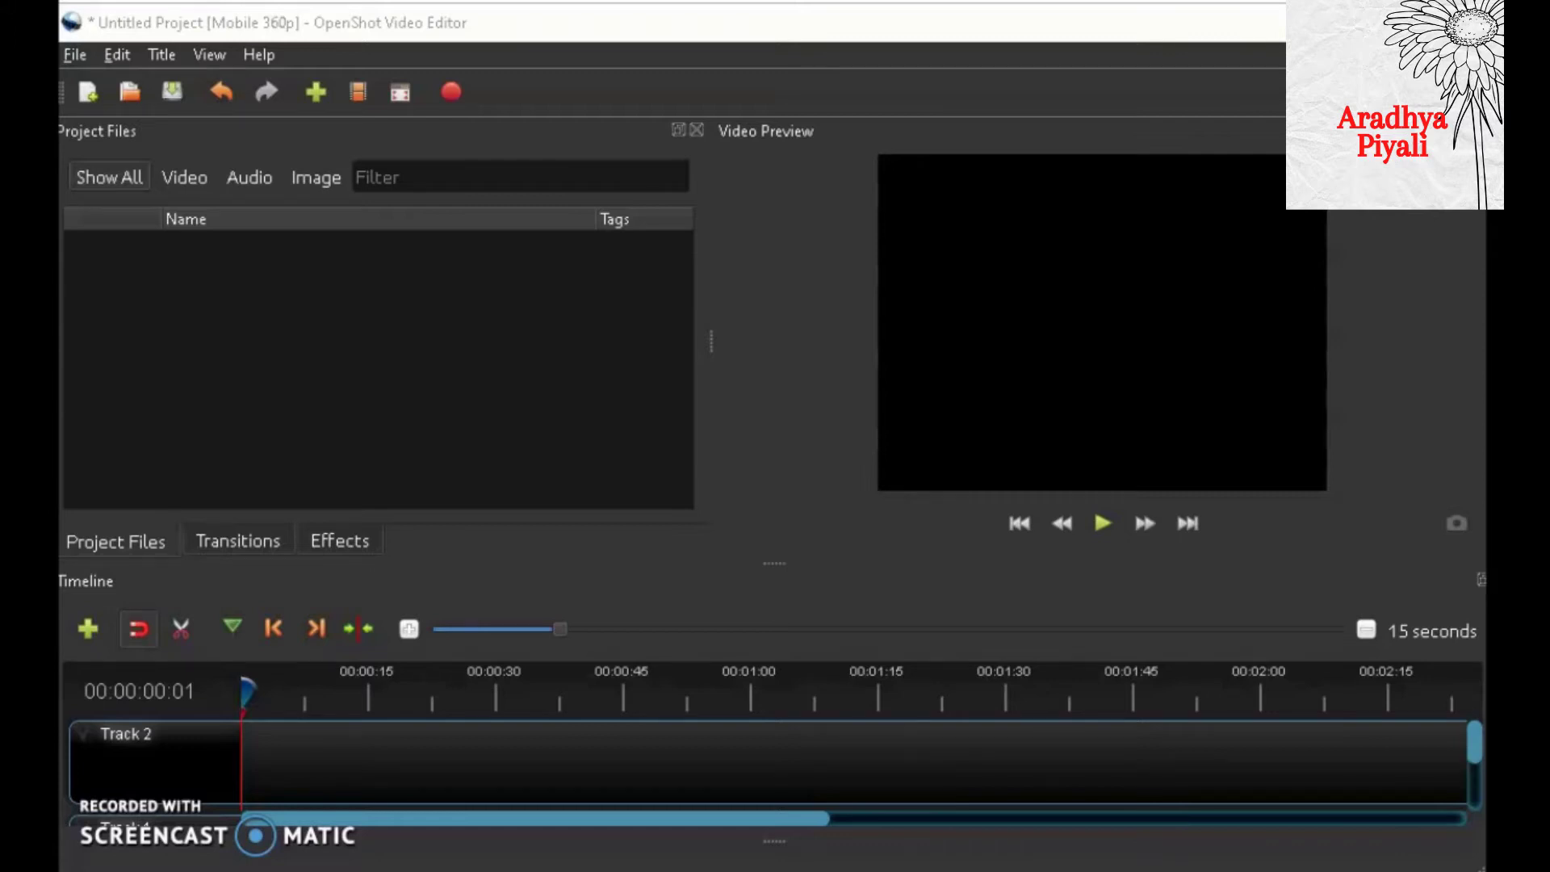
Import Yellow Dress and Girl.mp4 into the project, place it at the start of Track 1 and preview it
left_click_drag(16, 255, 119, 255)
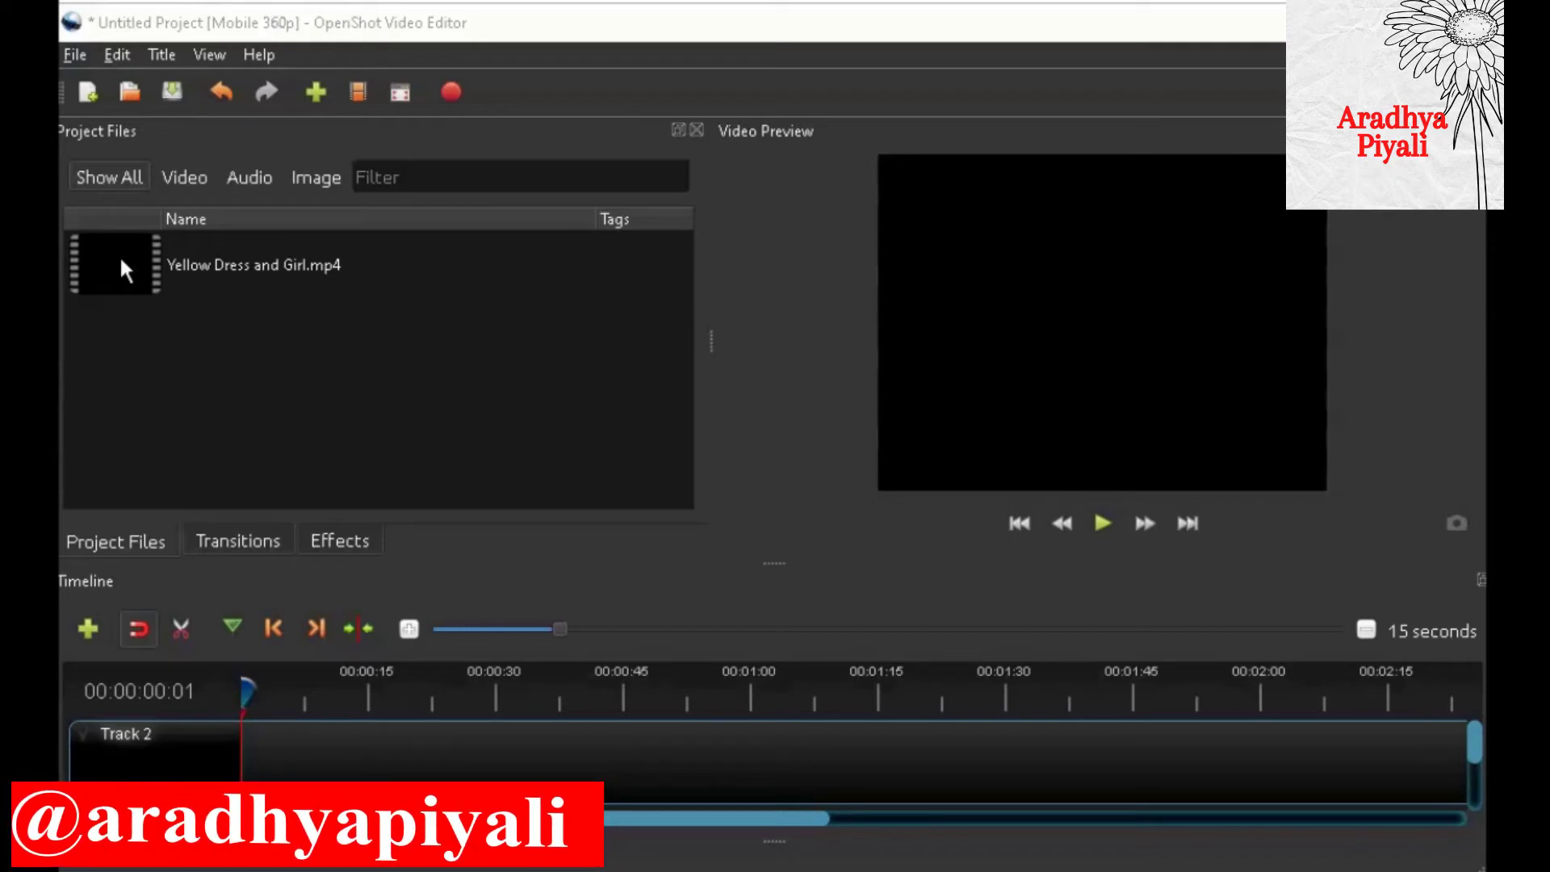
left_click_drag(120, 255, 241, 729)
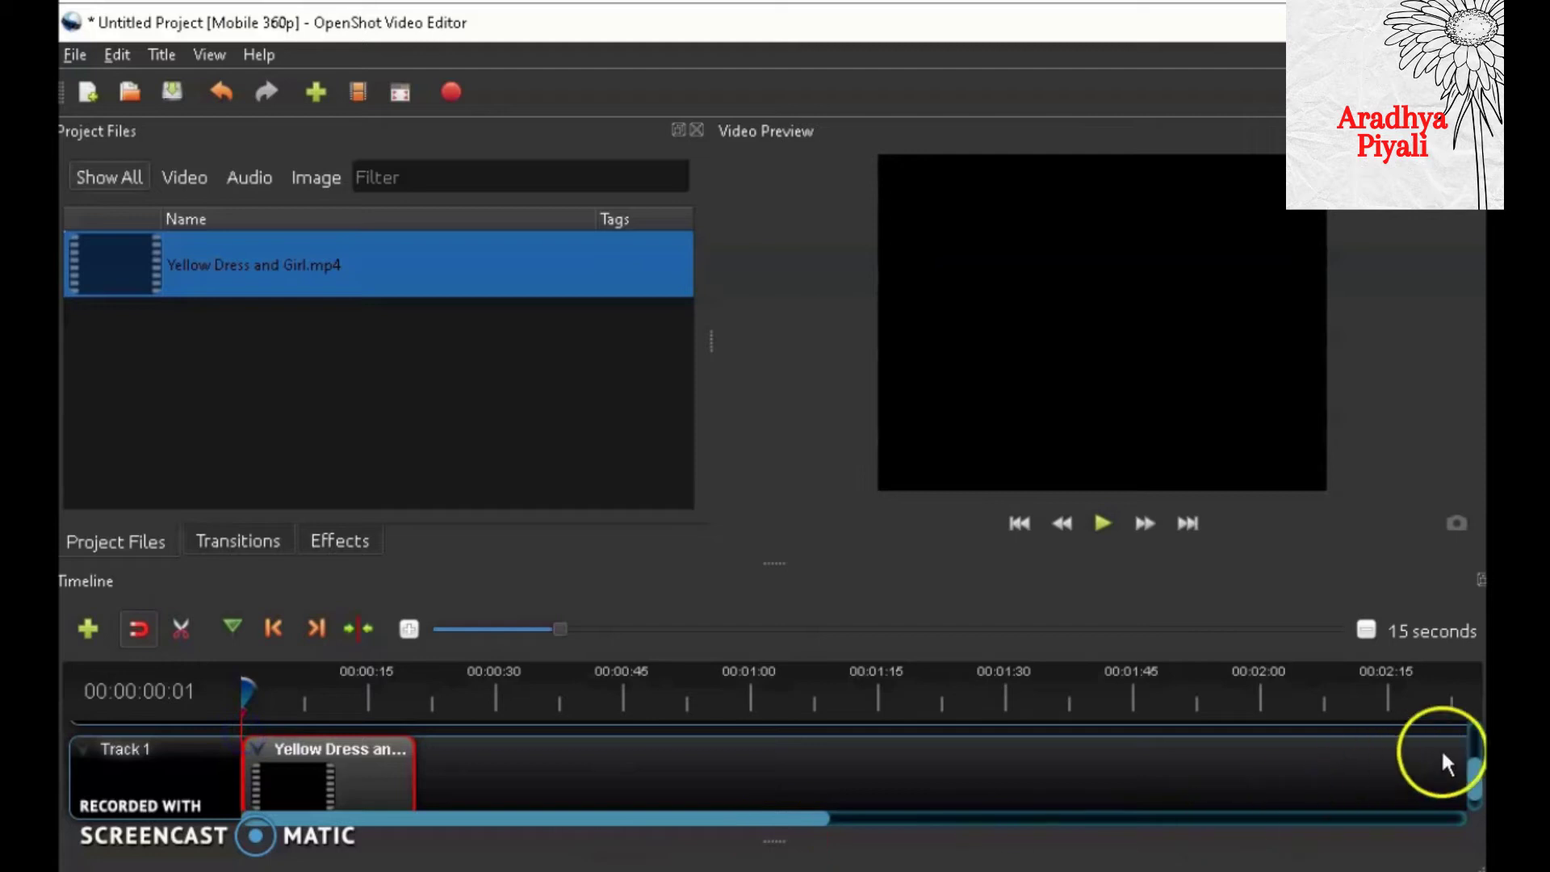
mouse_move(1475, 773)
left_mouse_down()
mouse_move(1478, 727)
mouse_move(1477, 772)
left_mouse_up()
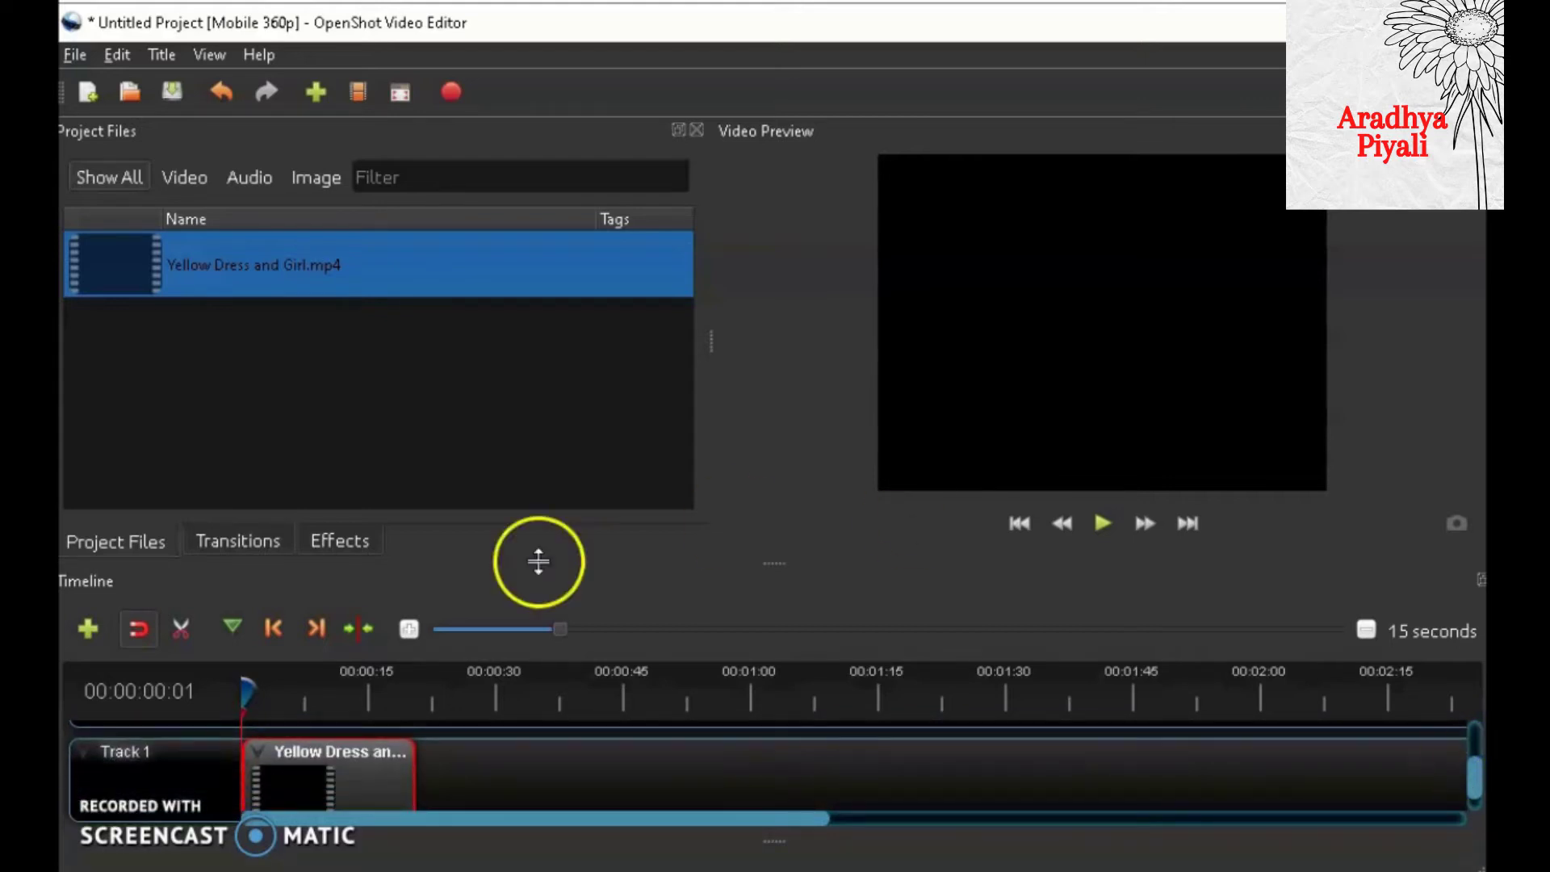
left_click(1103, 523)
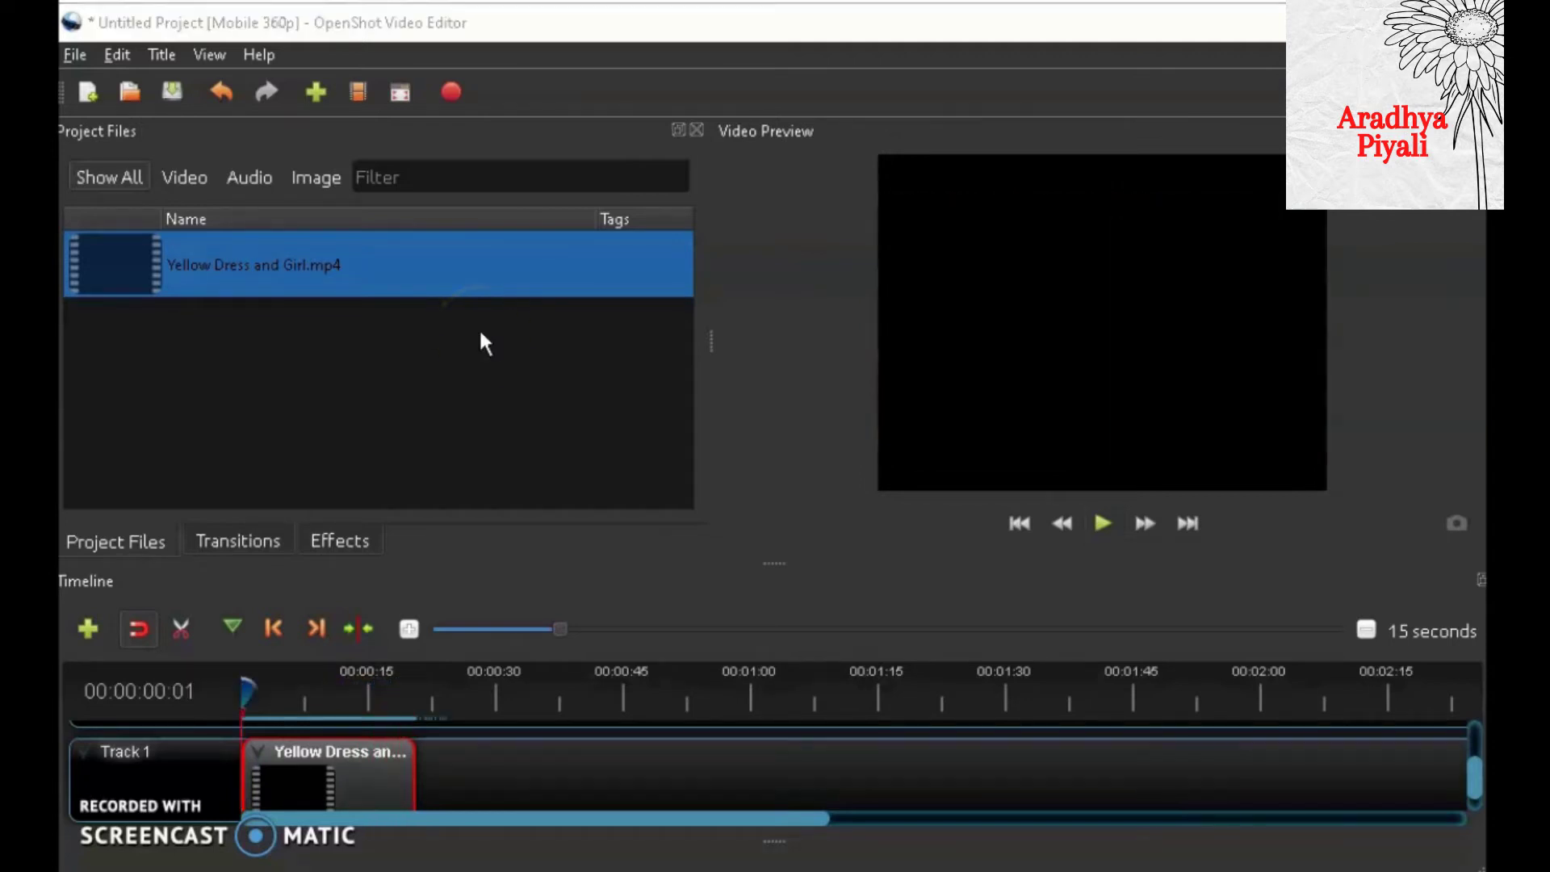
Start a new title based on the Gold 1 template
left_click(160, 54)
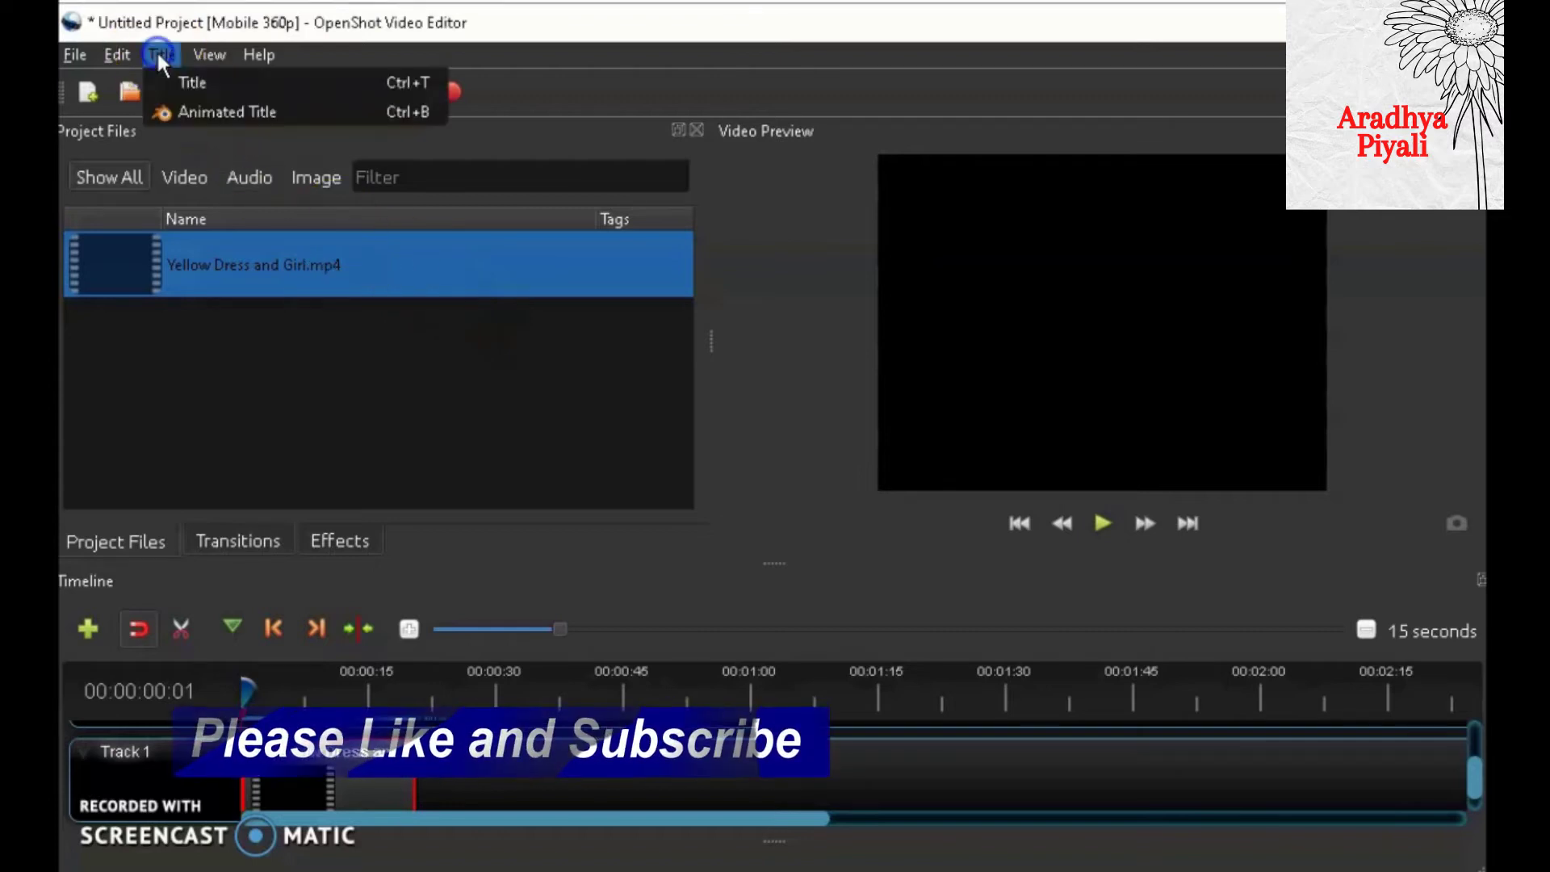
left_click(186, 91)
left_click(752, 637)
left_click_drag(753, 637, 754, 444)
left_click(342, 336)
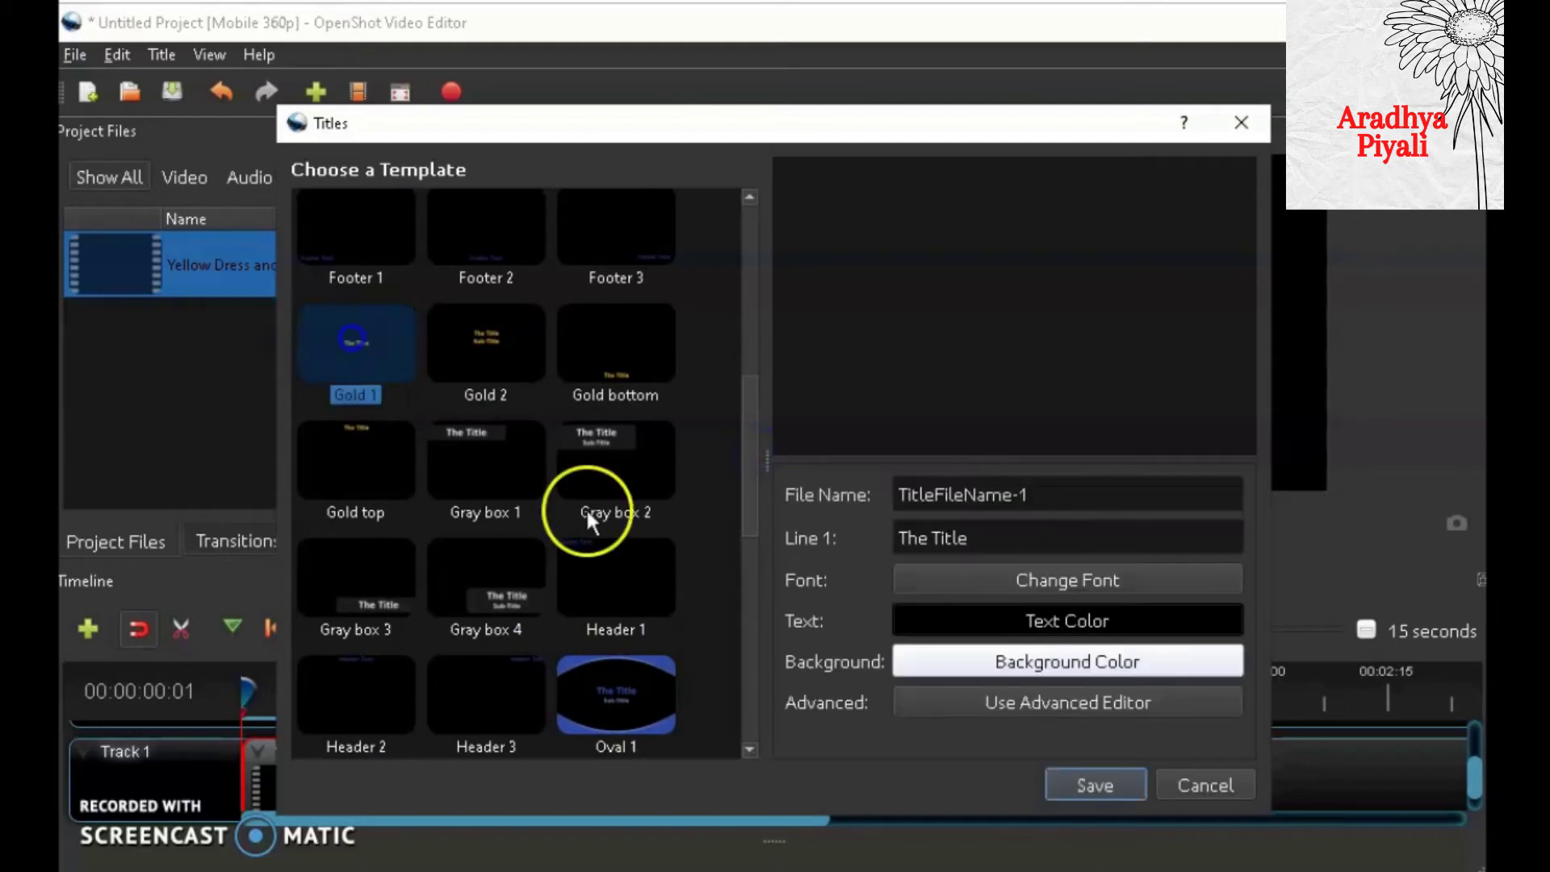
Replace the title's Line 1 placeholder text with the channel owner's name
triple_click(973, 538)
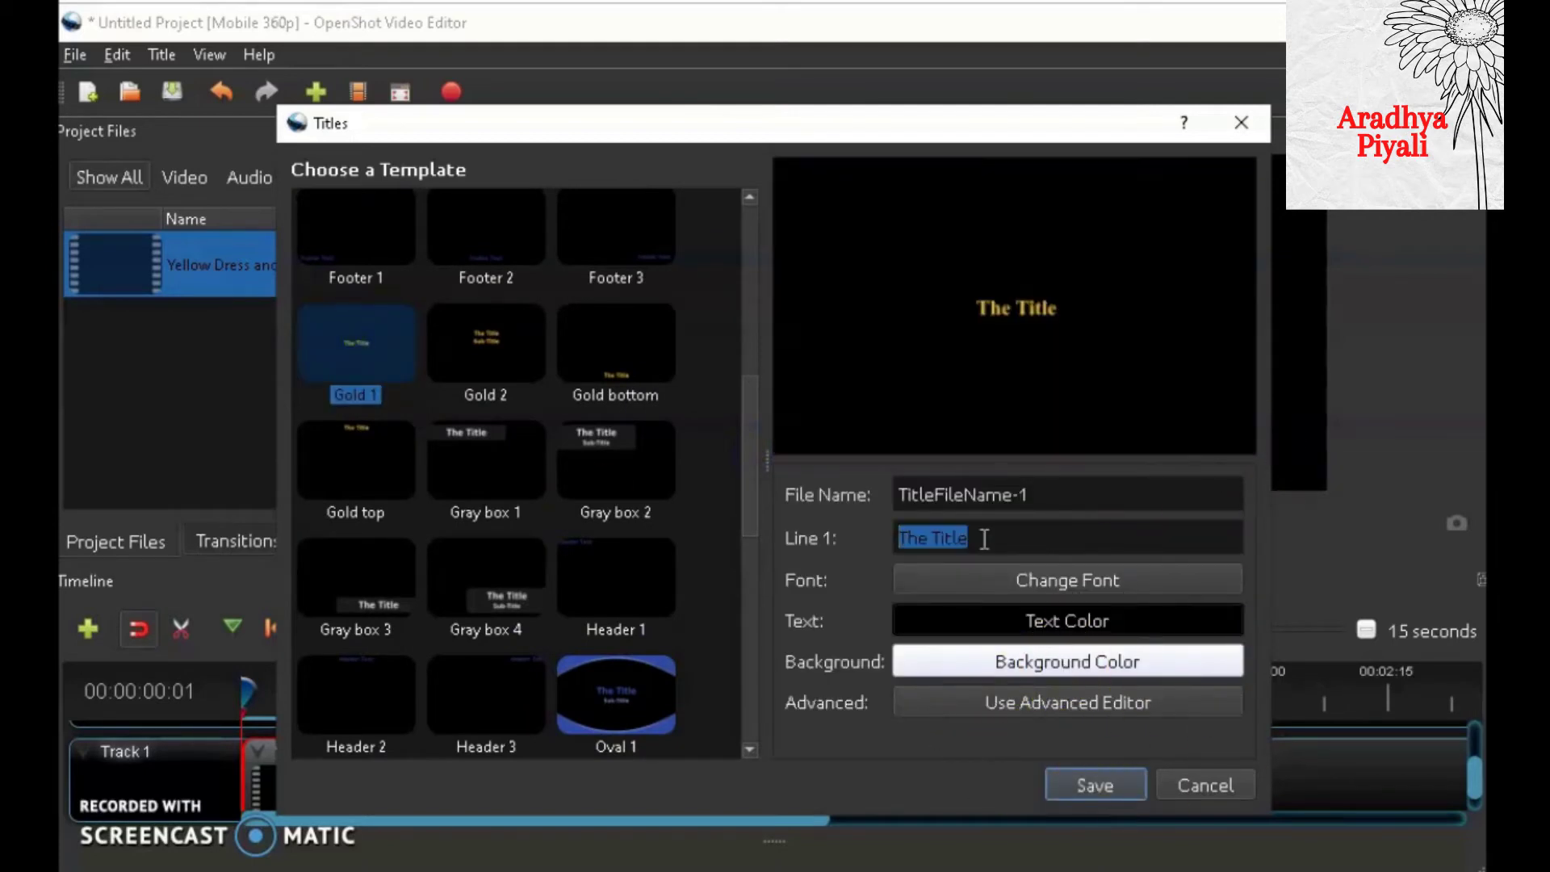
left_click(928, 545)
left_click(1001, 547)
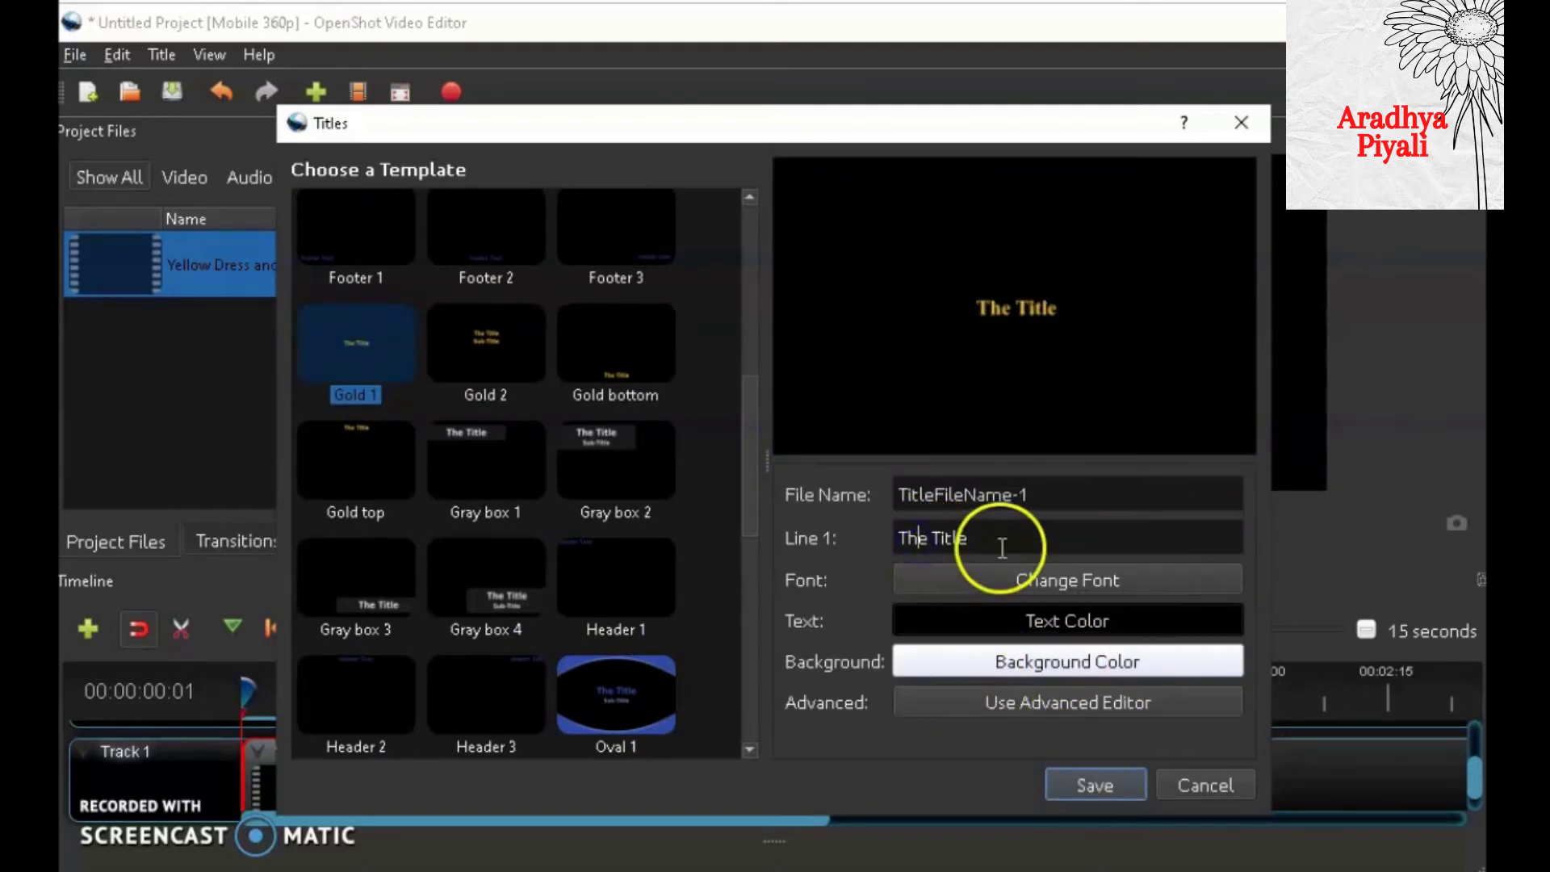
left_click_drag(993, 538, 902, 538)
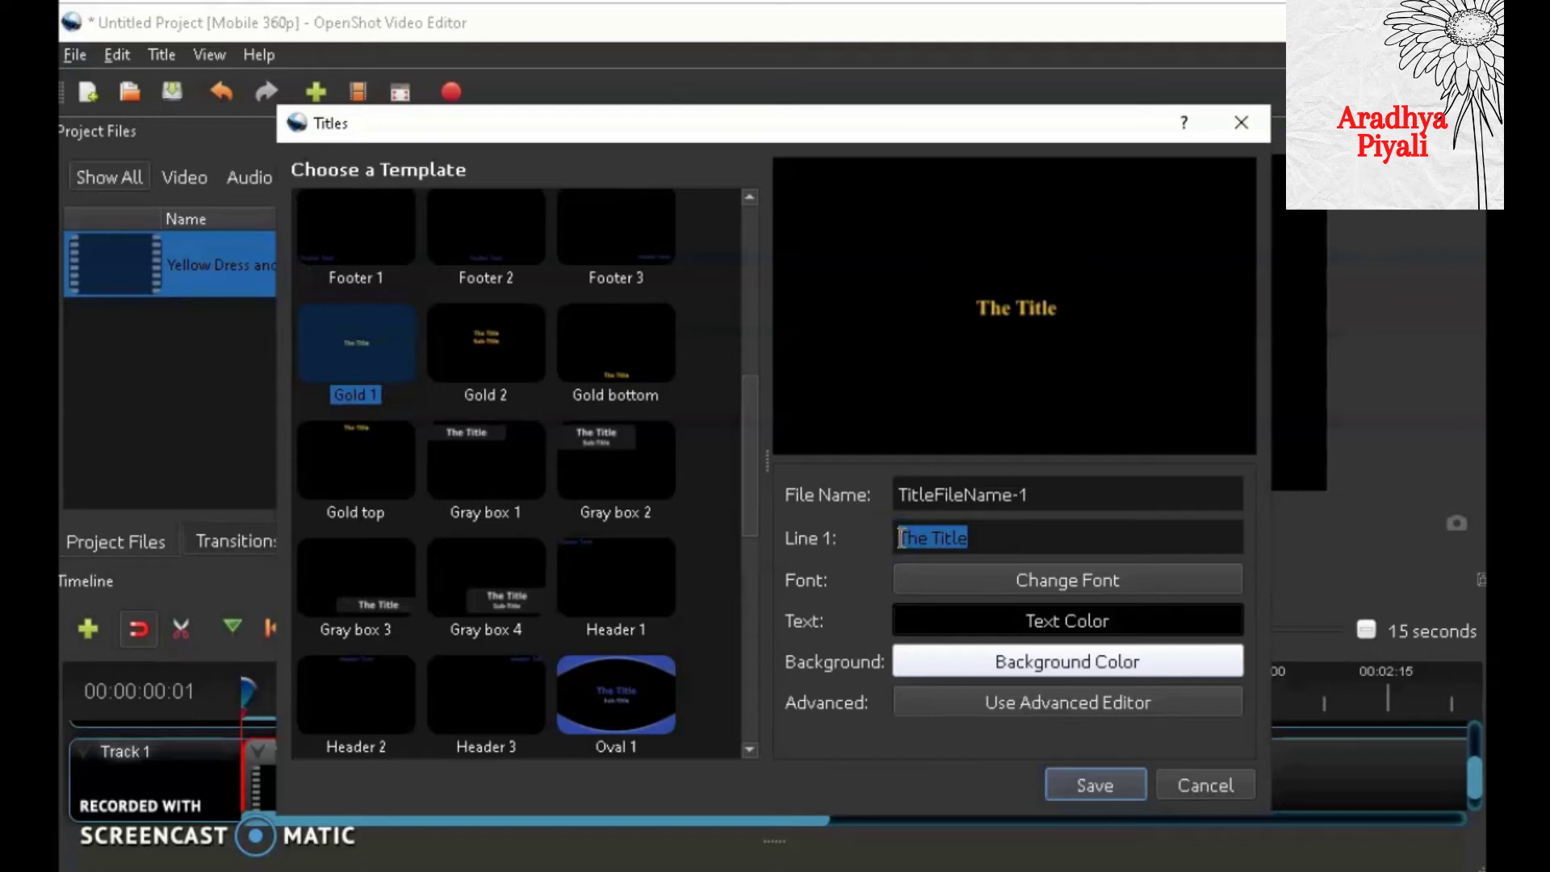
type("Ara")
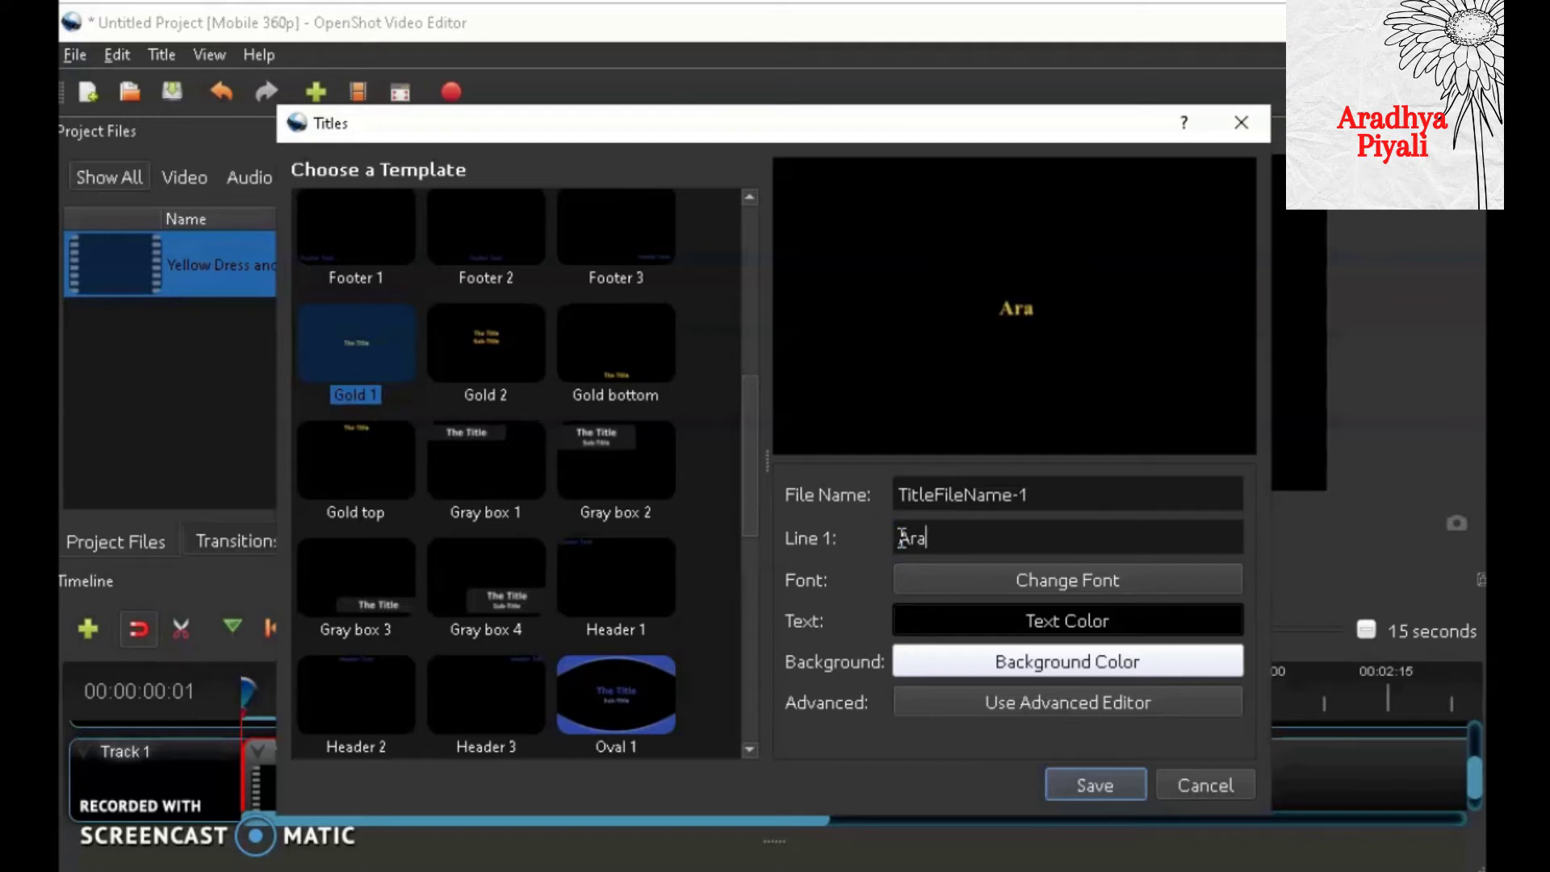
type("dhya")
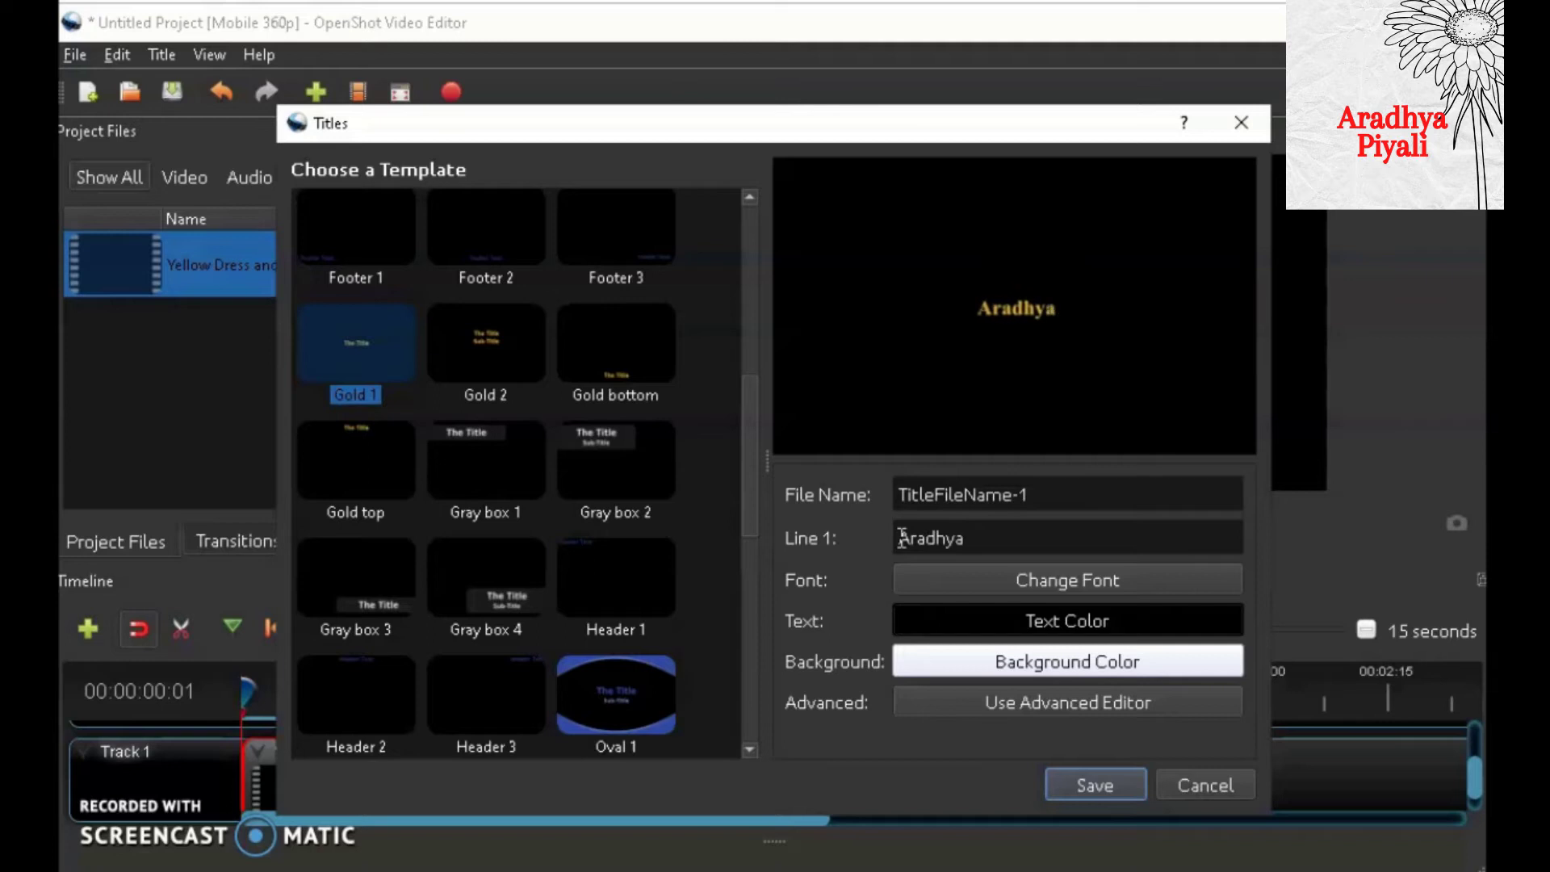
type(" Piy")
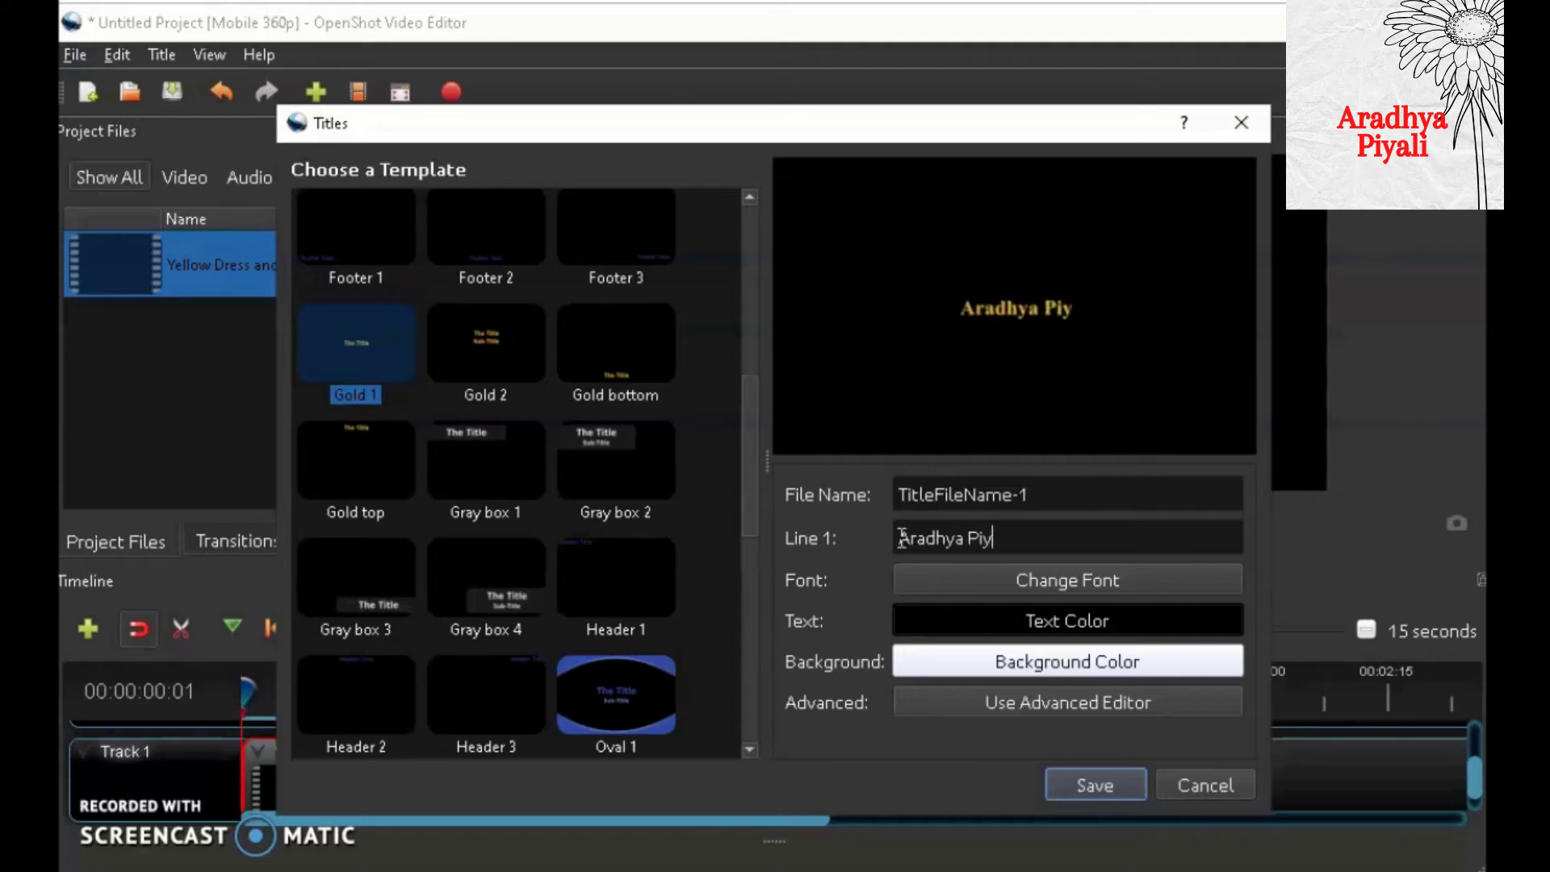
type("ali")
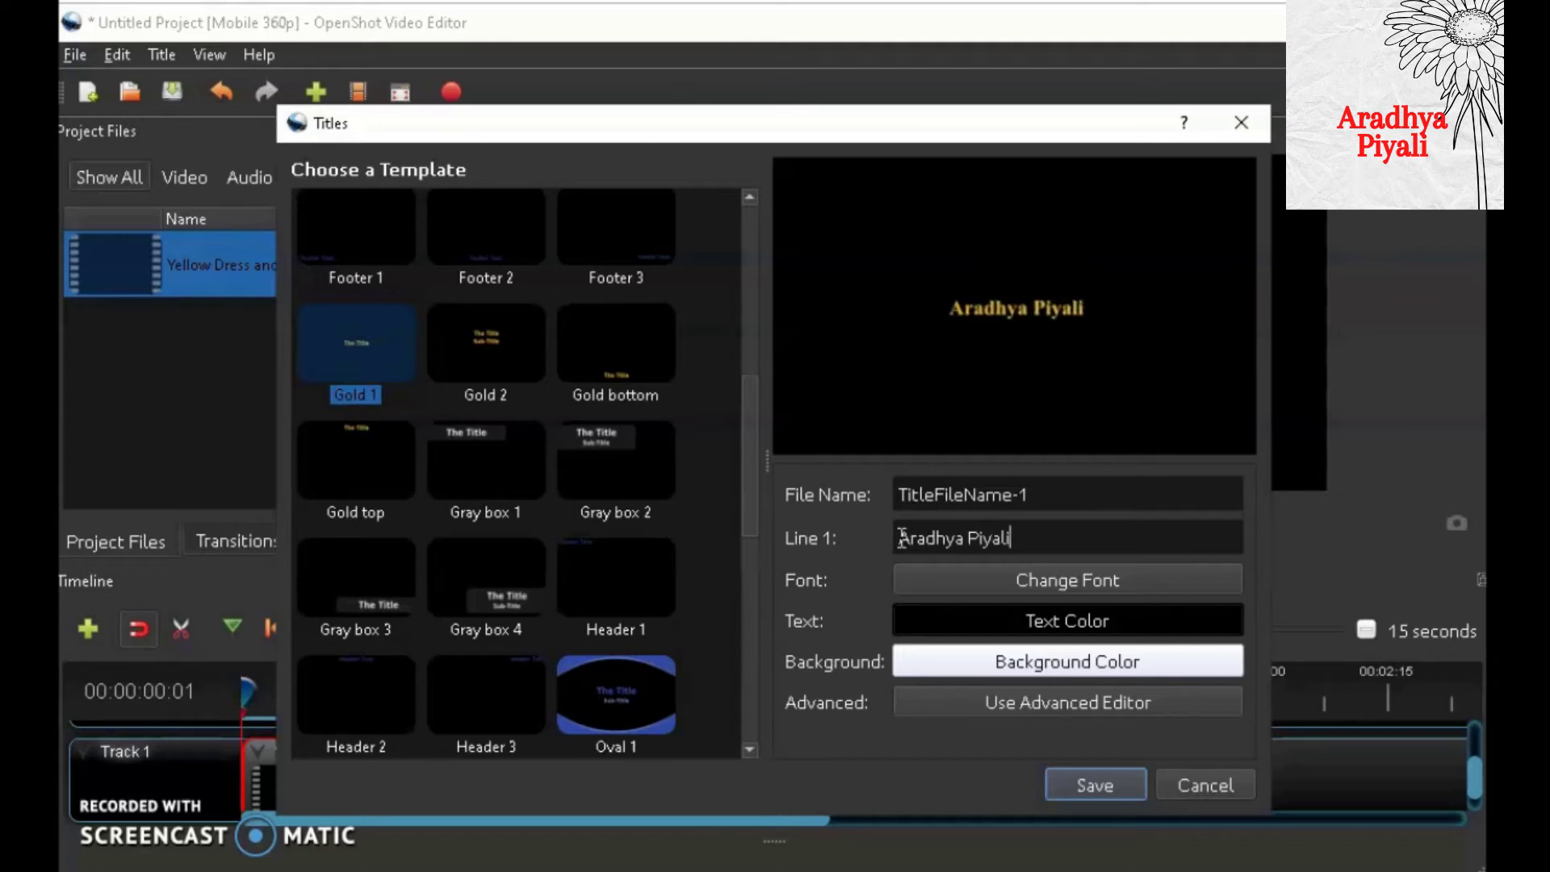
Set the title font to Arial Narrow, Bold Italic, size 48
left_click(990, 580)
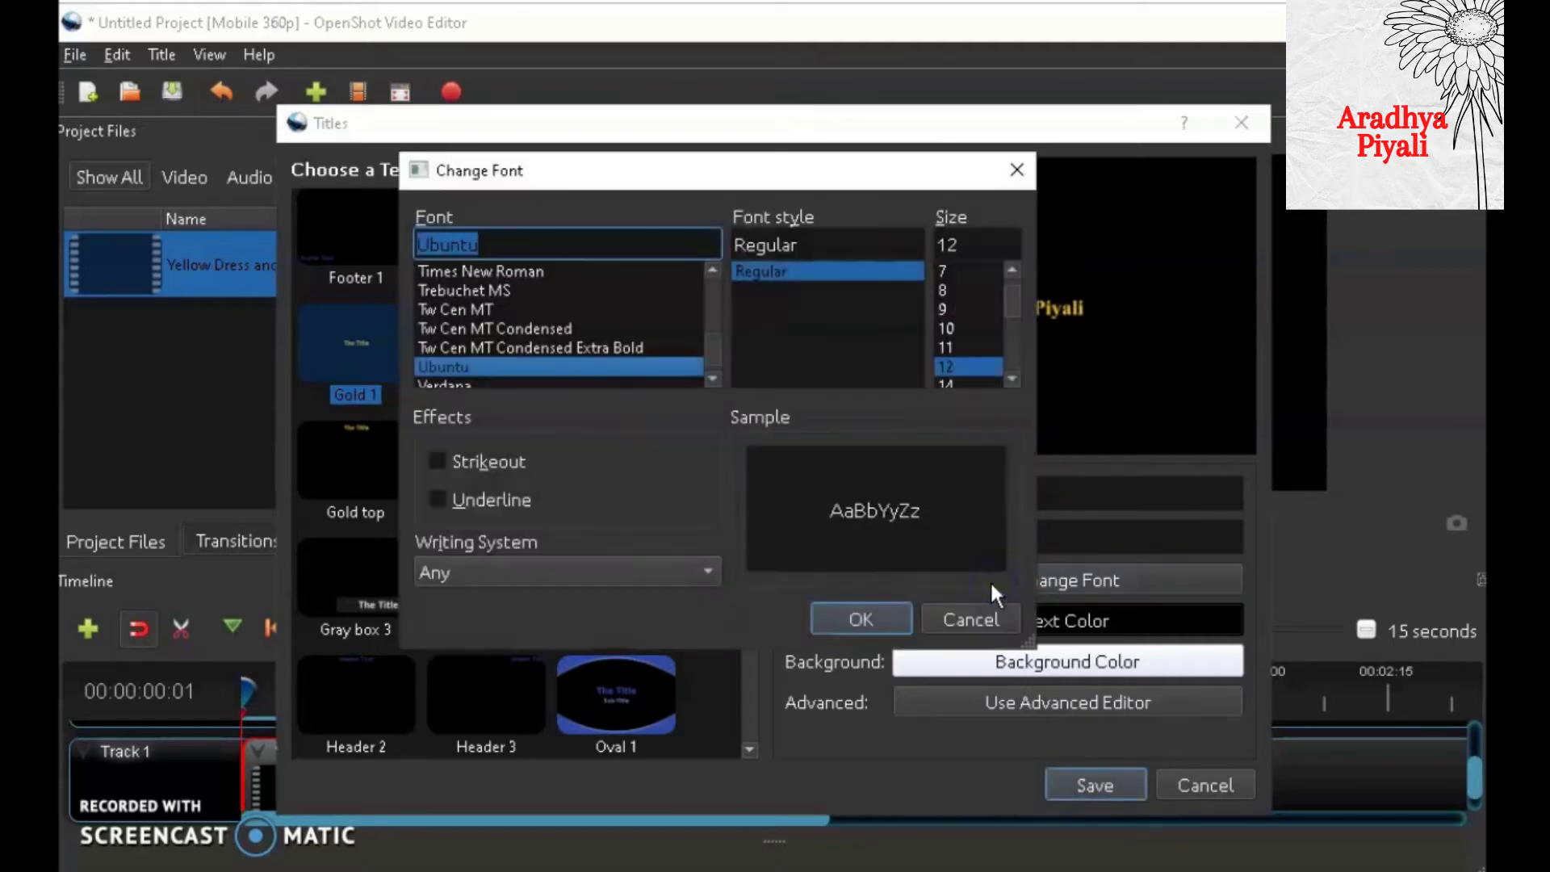
scroll(485, 325, "up", 15)
left_click(460, 347)
left_click(772, 309)
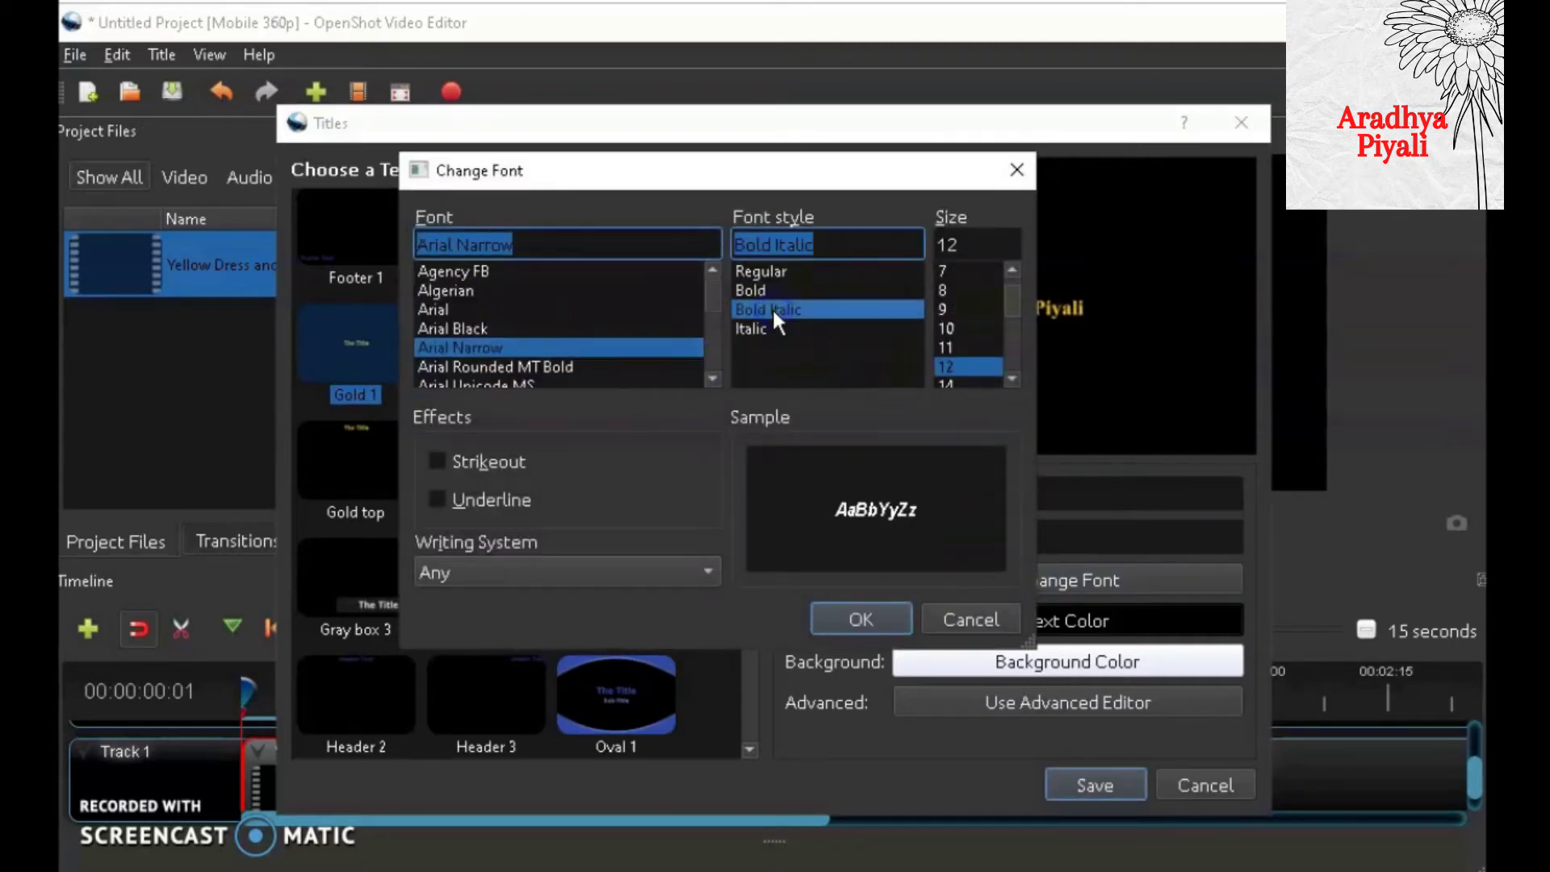
left_click(995, 365)
left_click(1010, 317)
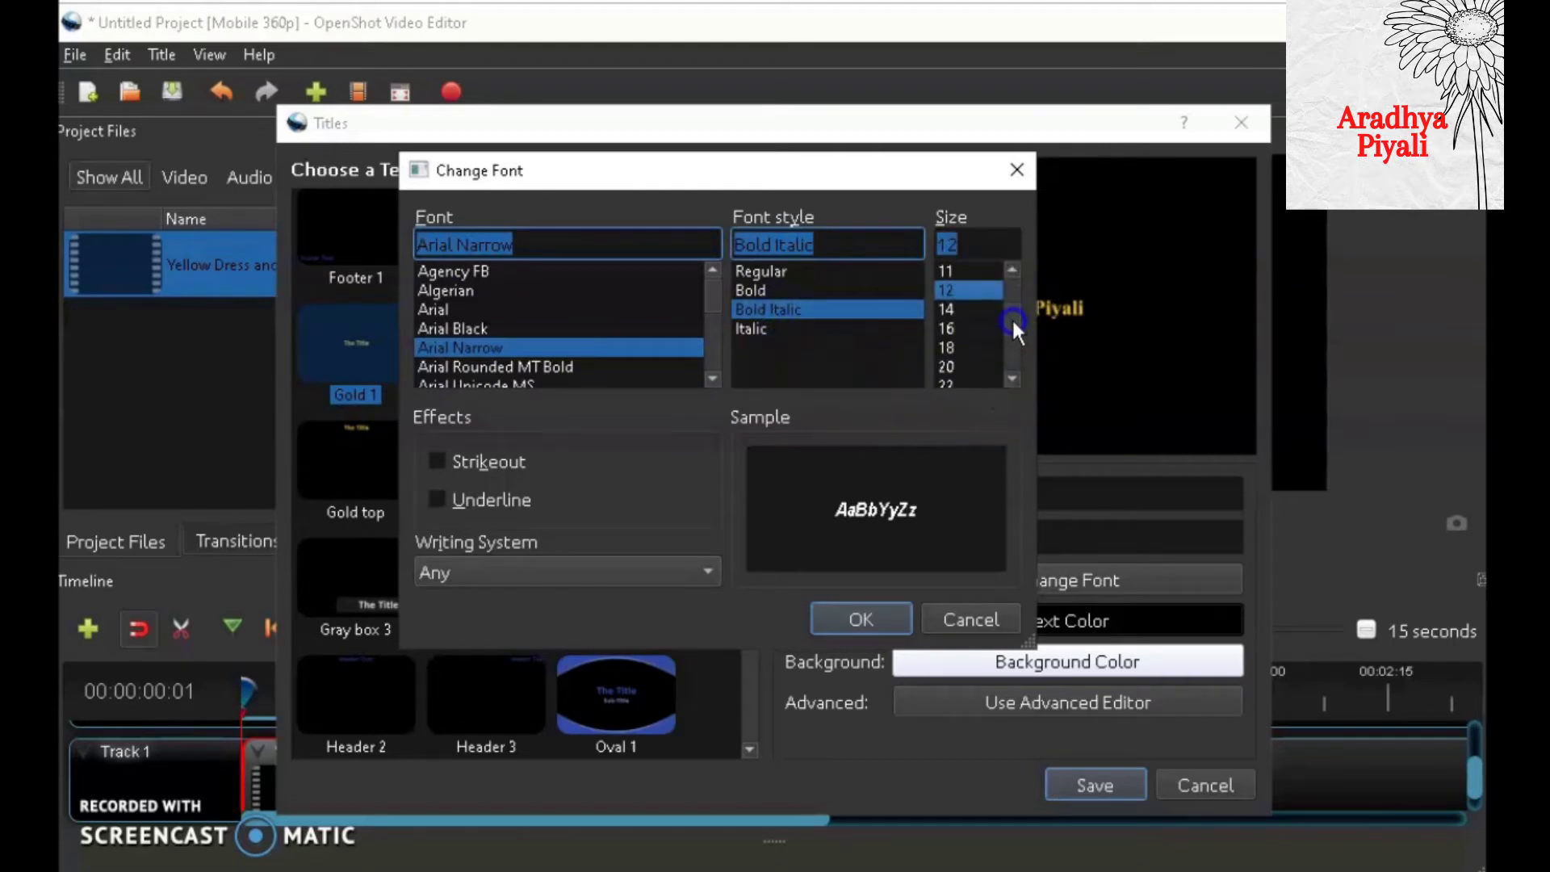
left_click_drag(1011, 317, 1010, 370)
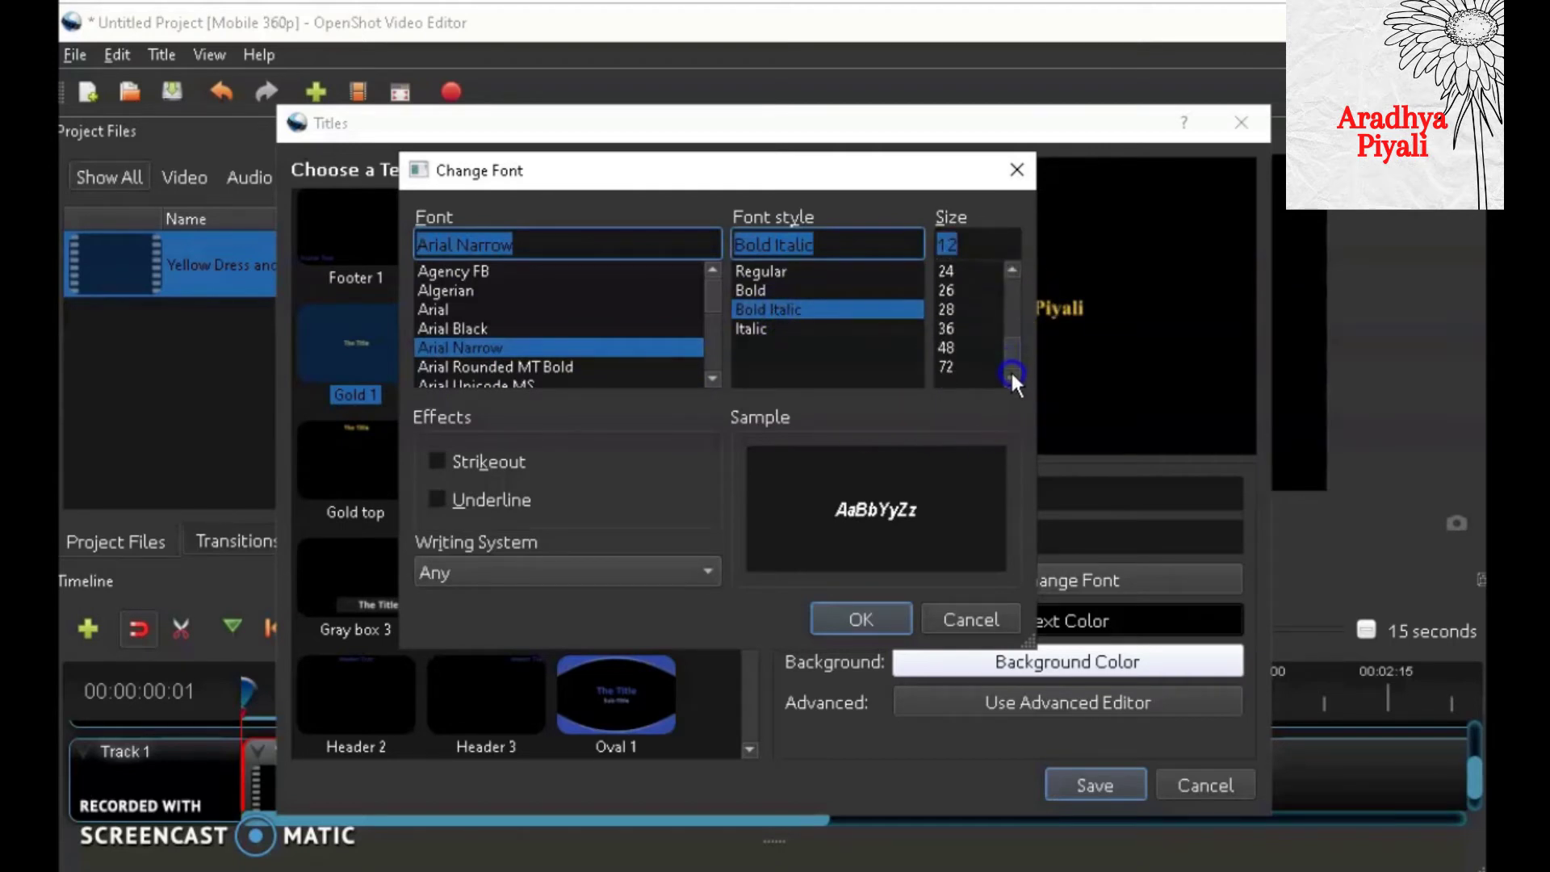
left_click(946, 349)
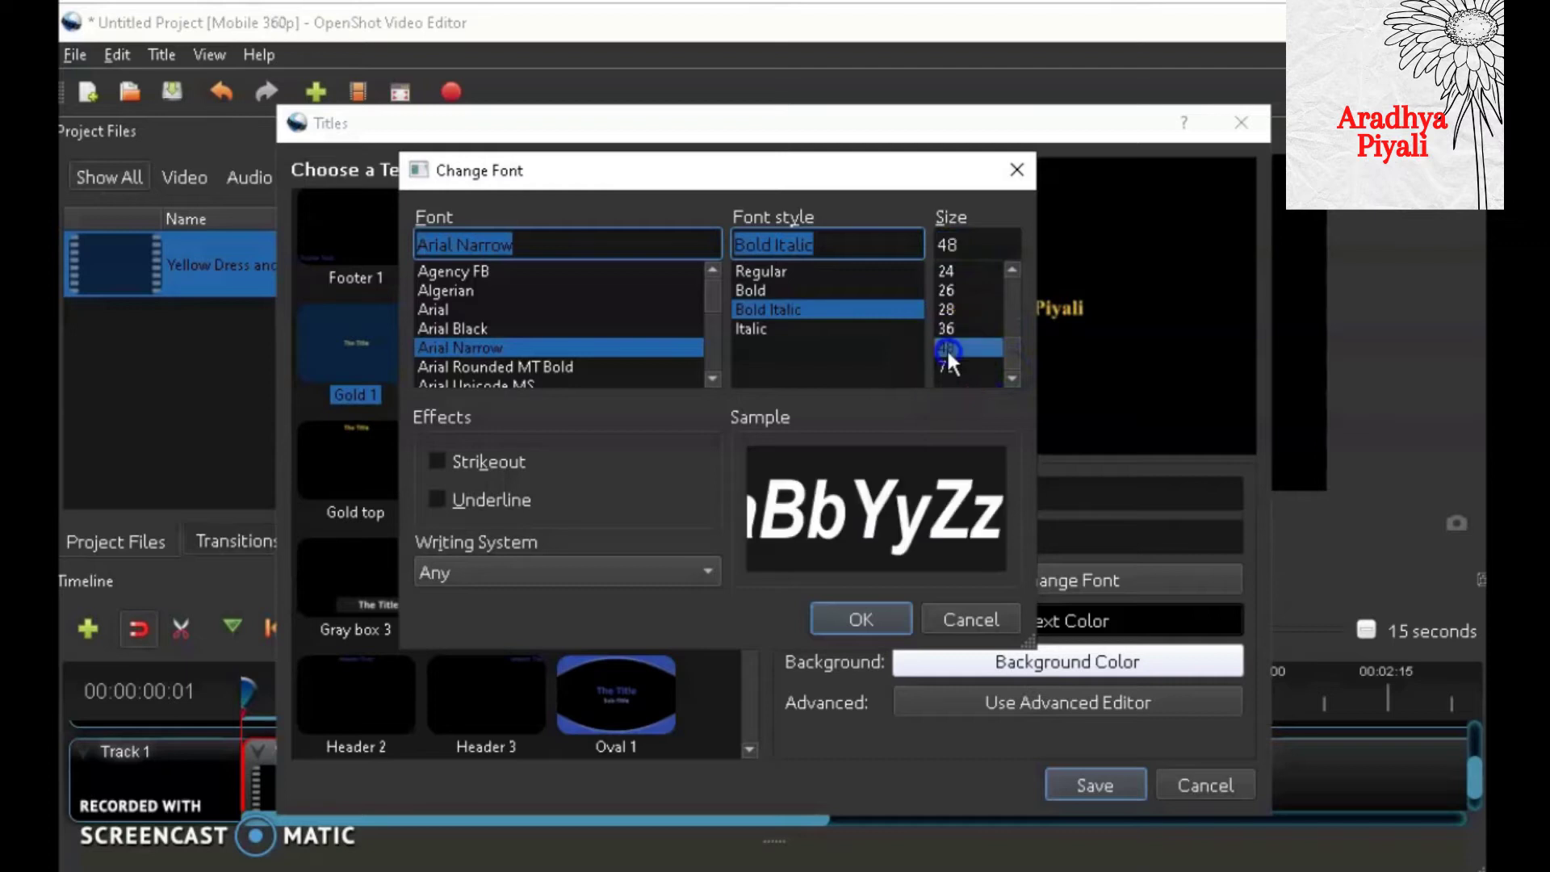
left_click(863, 612)
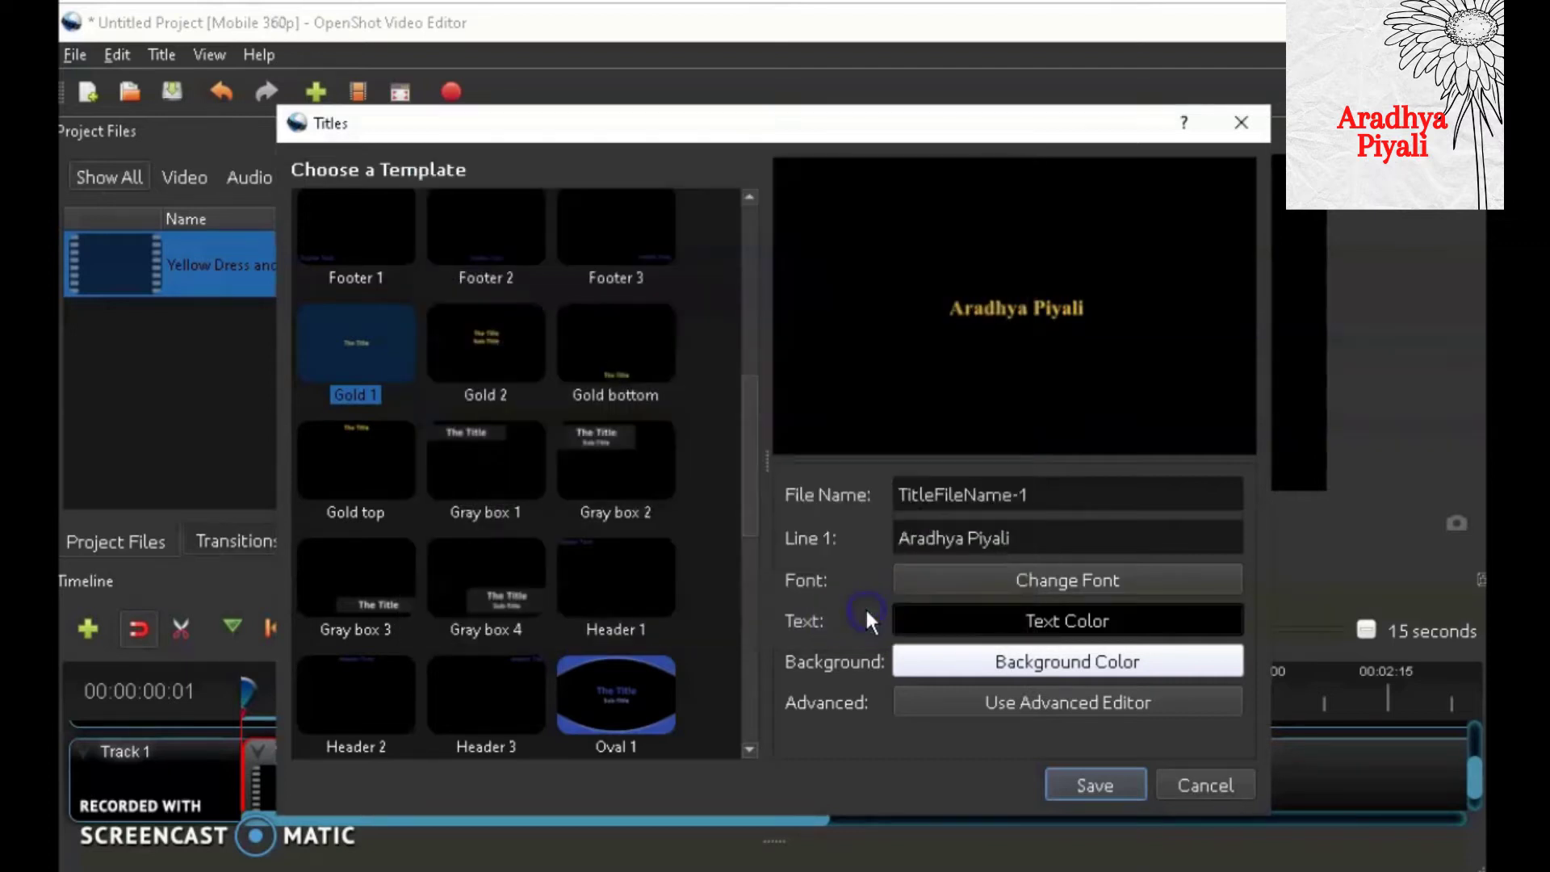
Set the title's text color to white (#ffffff) and save the title
left_click(896, 655)
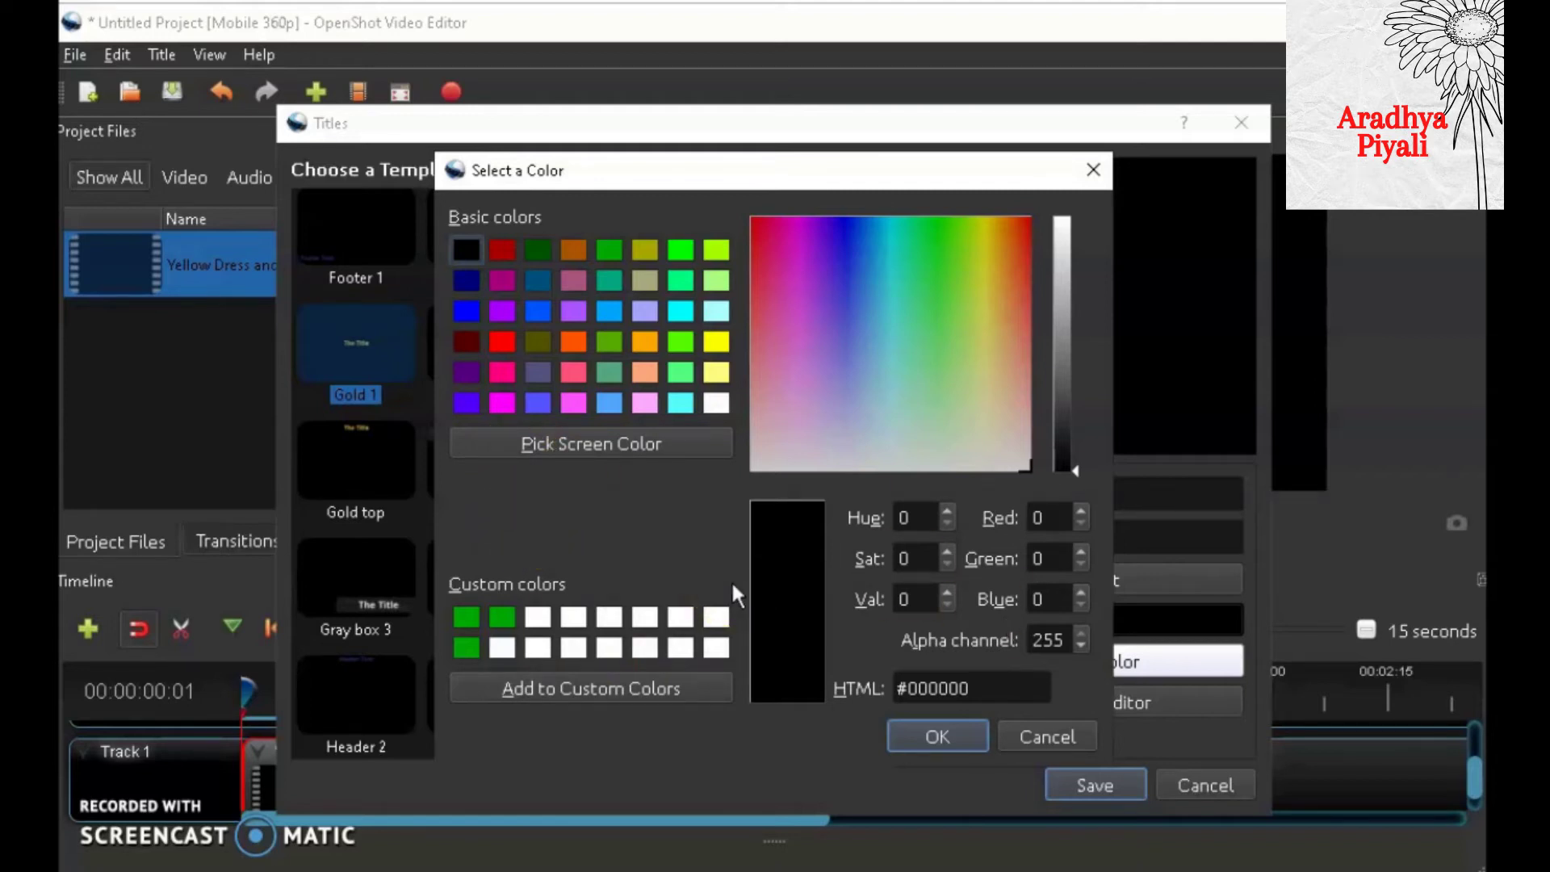
left_click(714, 648)
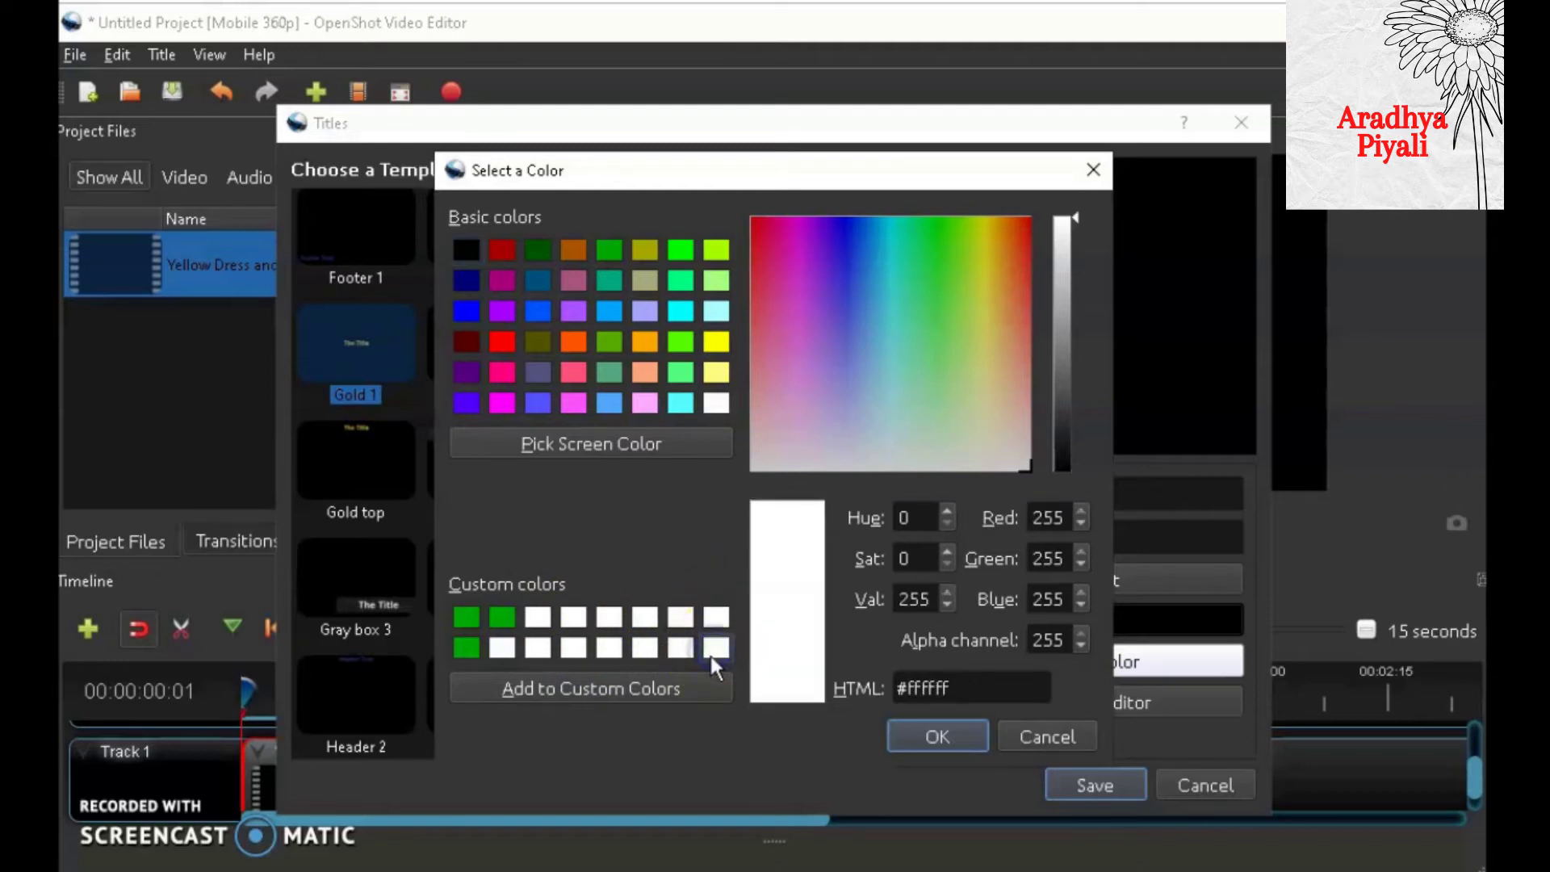
left_click(930, 736)
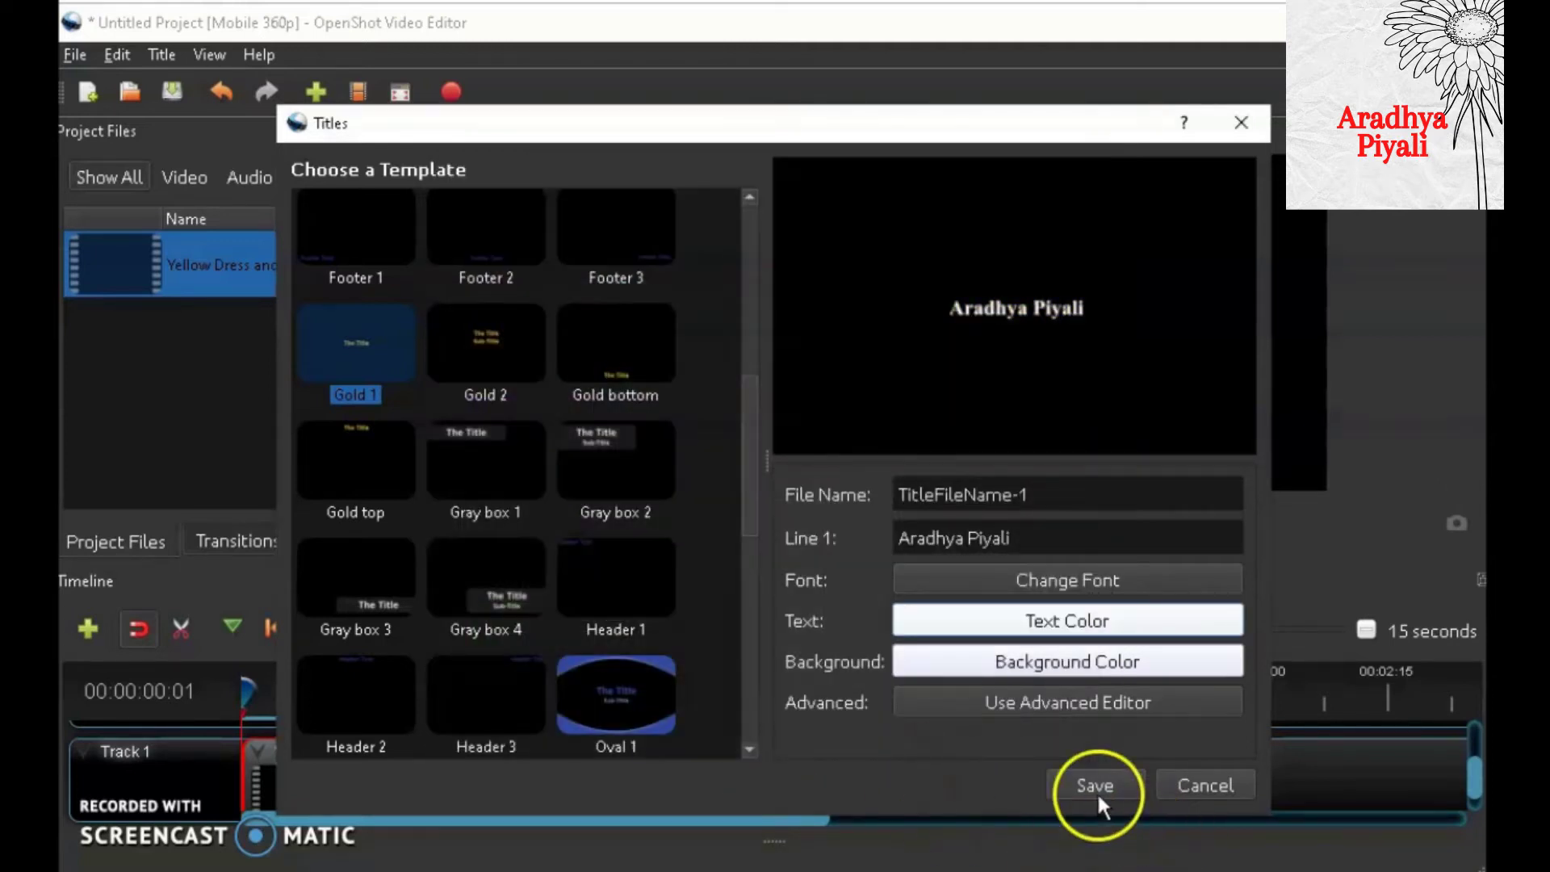
left_click(1077, 777)
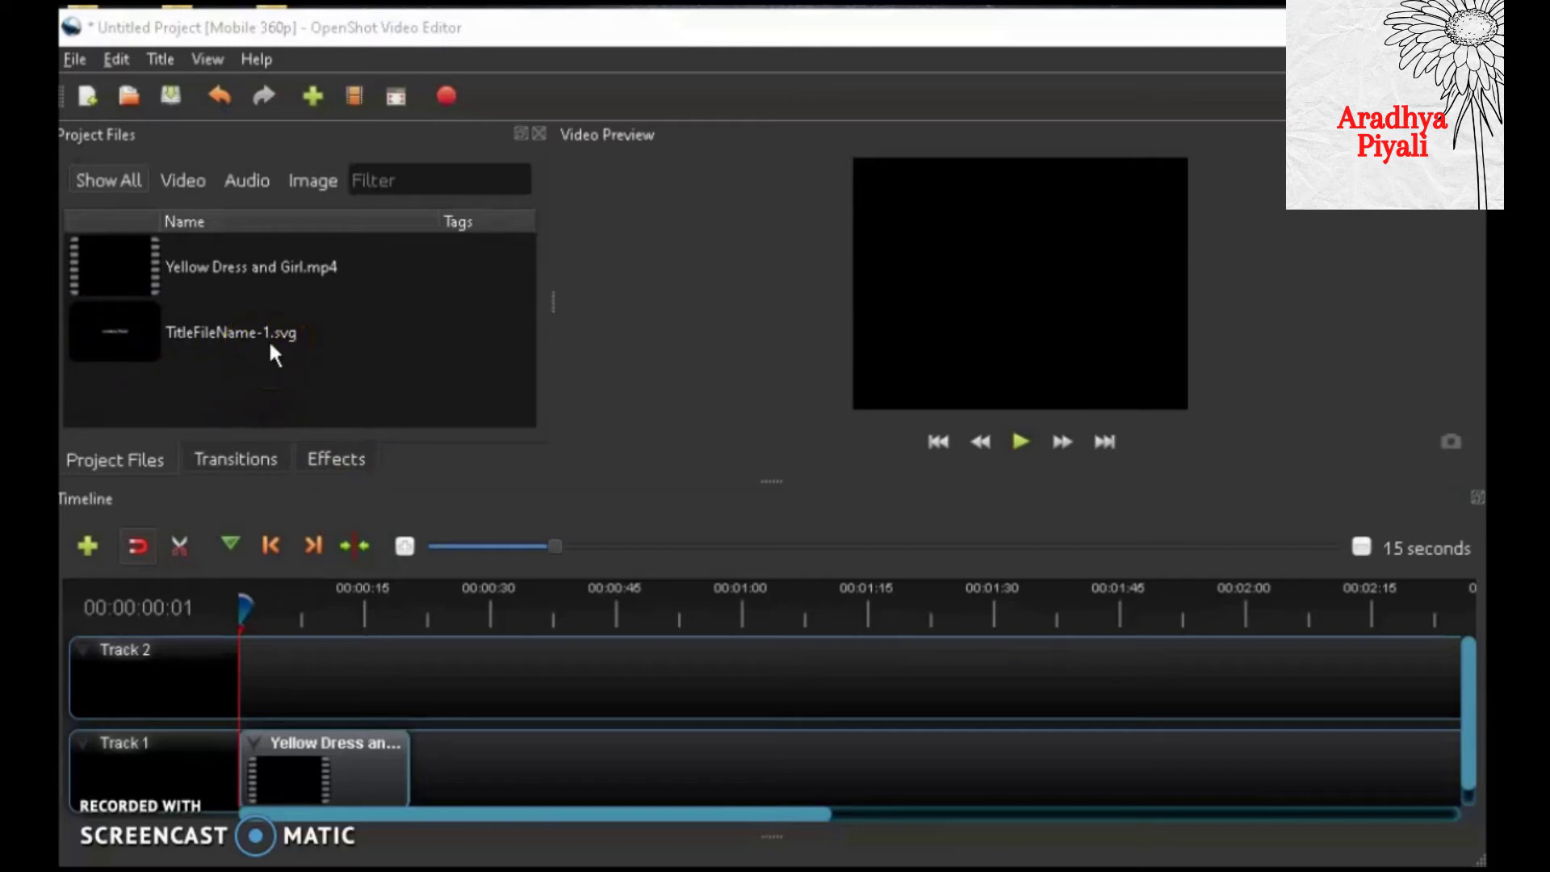
Place TitleFileName-1.svg at the start of Track 2 and lengthen it past the end of the video clip
left_click_drag(87, 336, 239, 675)
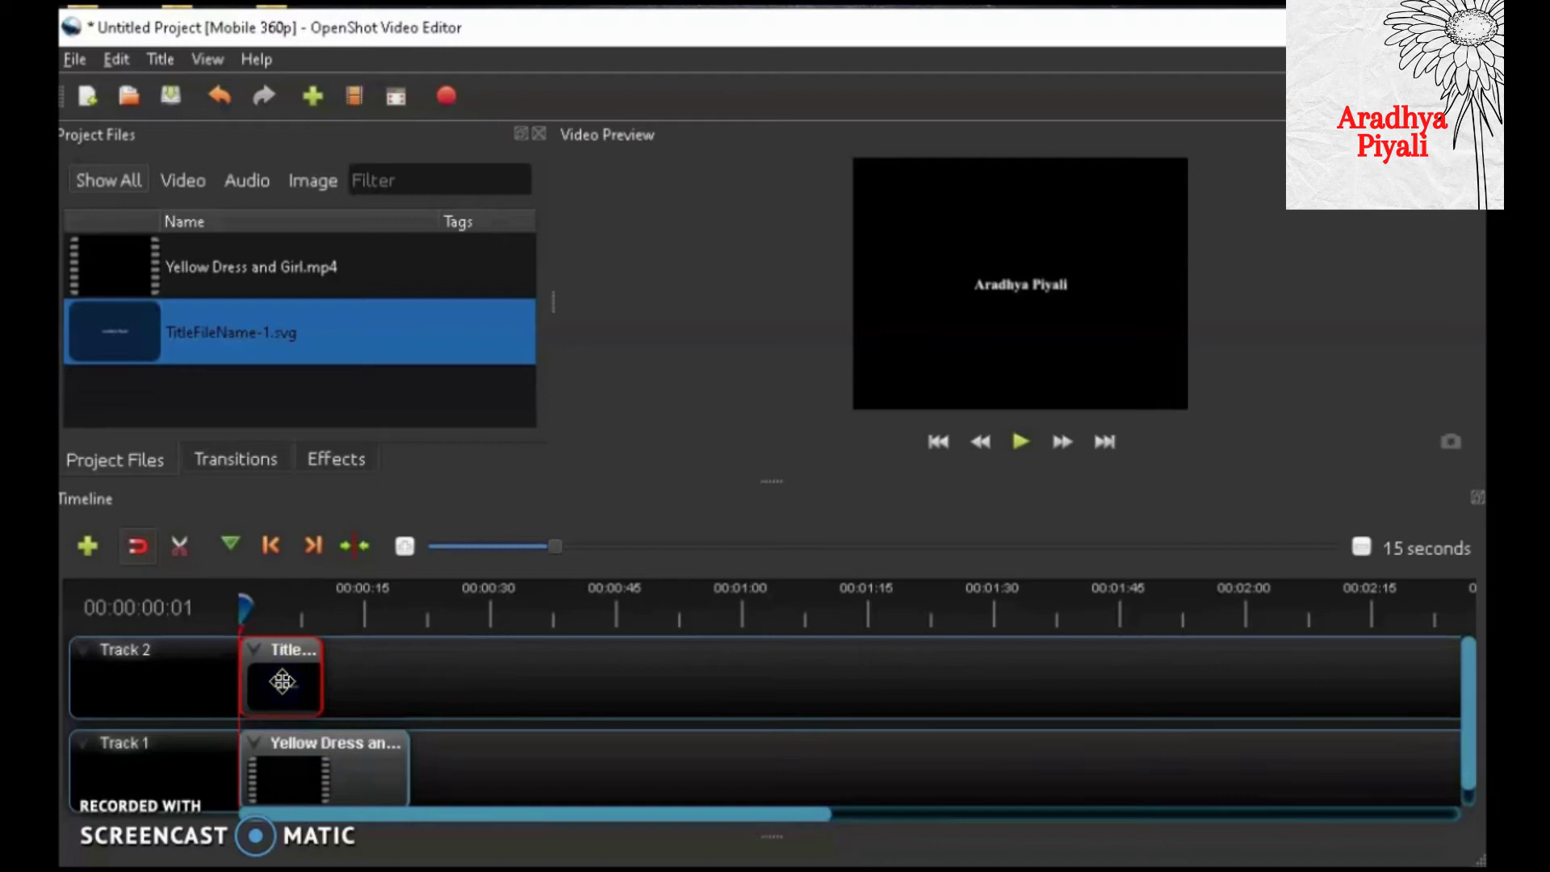
left_click(284, 775)
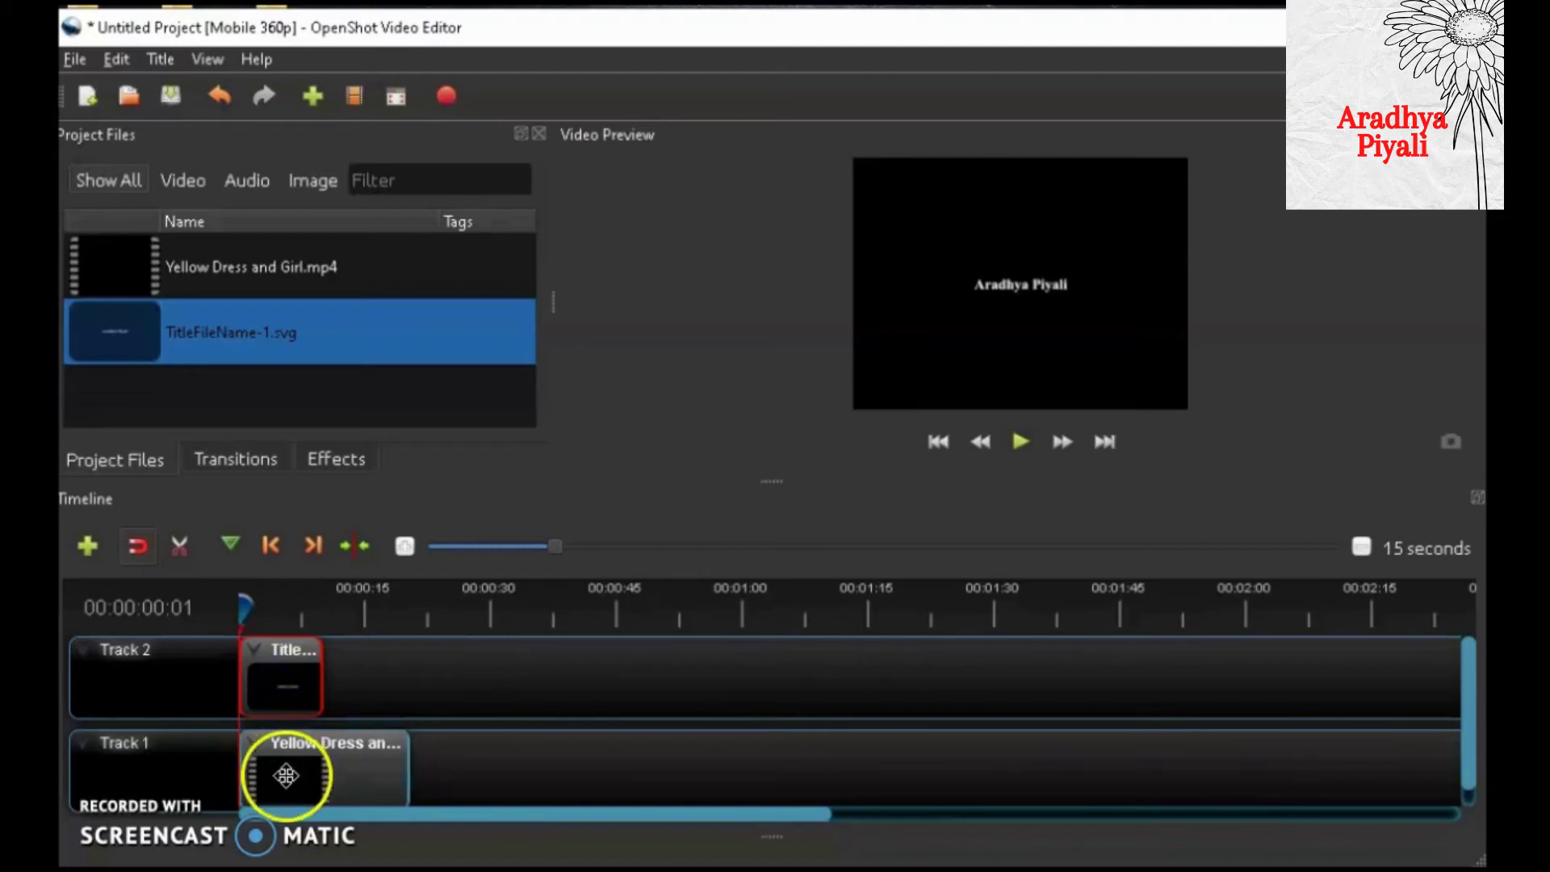
left_click(269, 685)
left_click(289, 773)
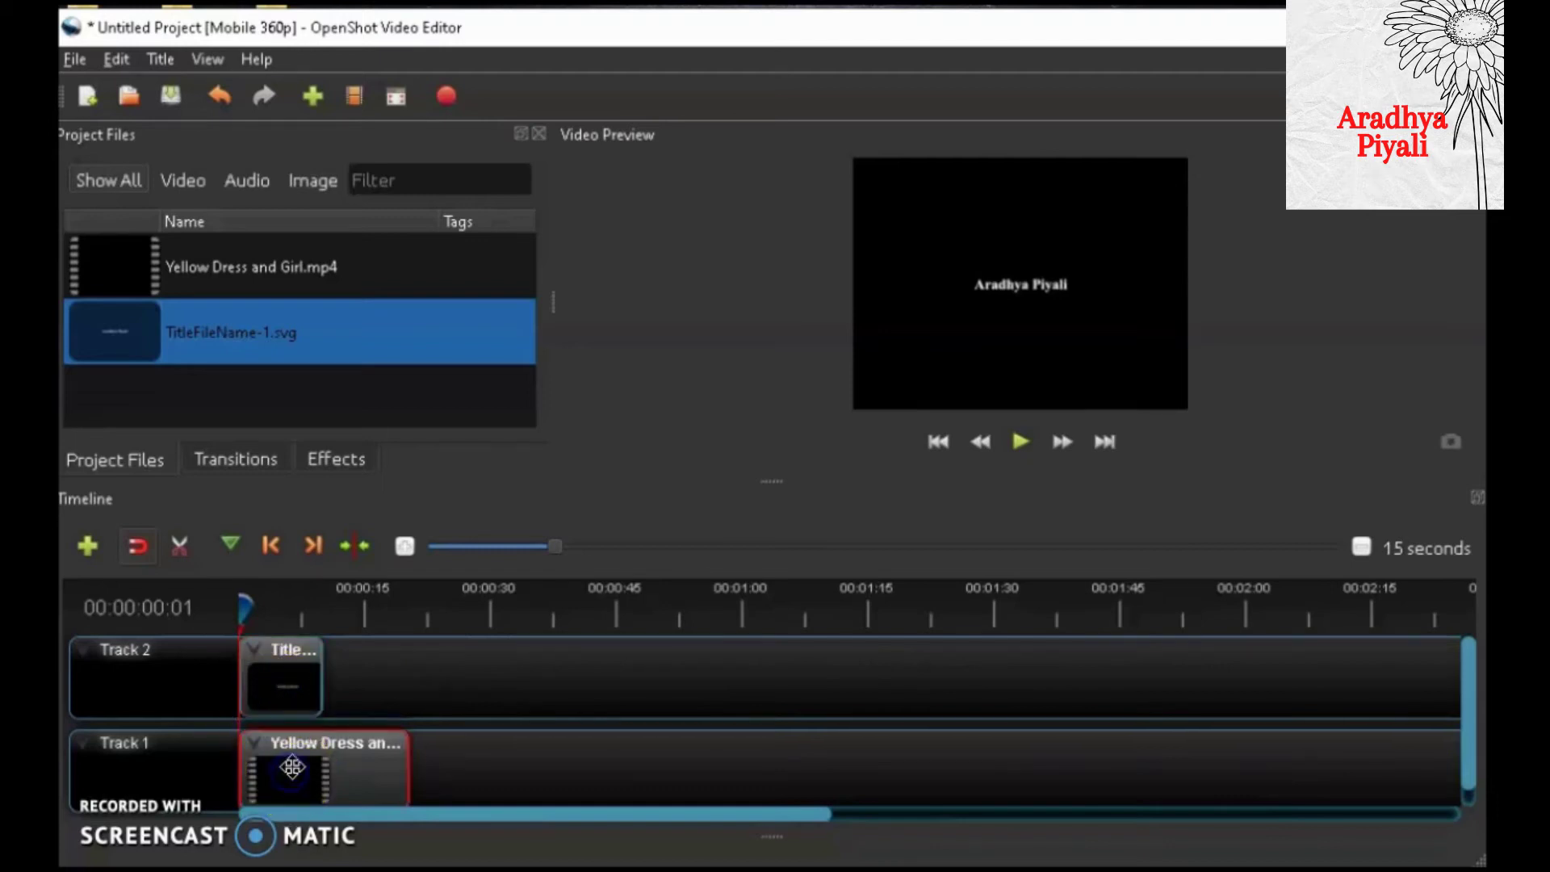
left_click_drag(321, 671, 406, 671)
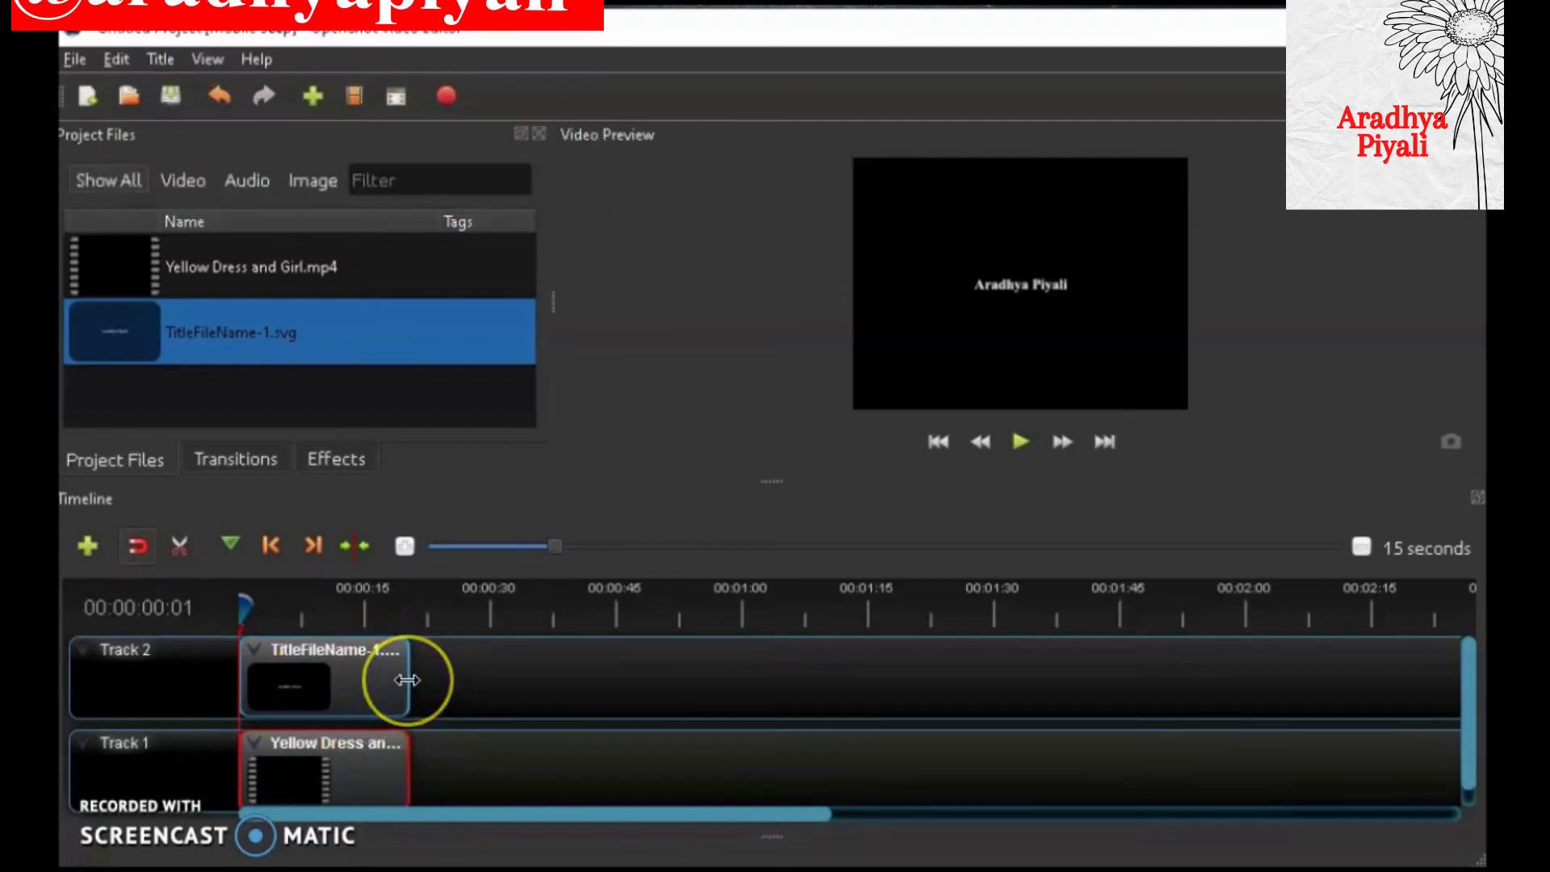
left_click_drag(408, 681, 340, 682)
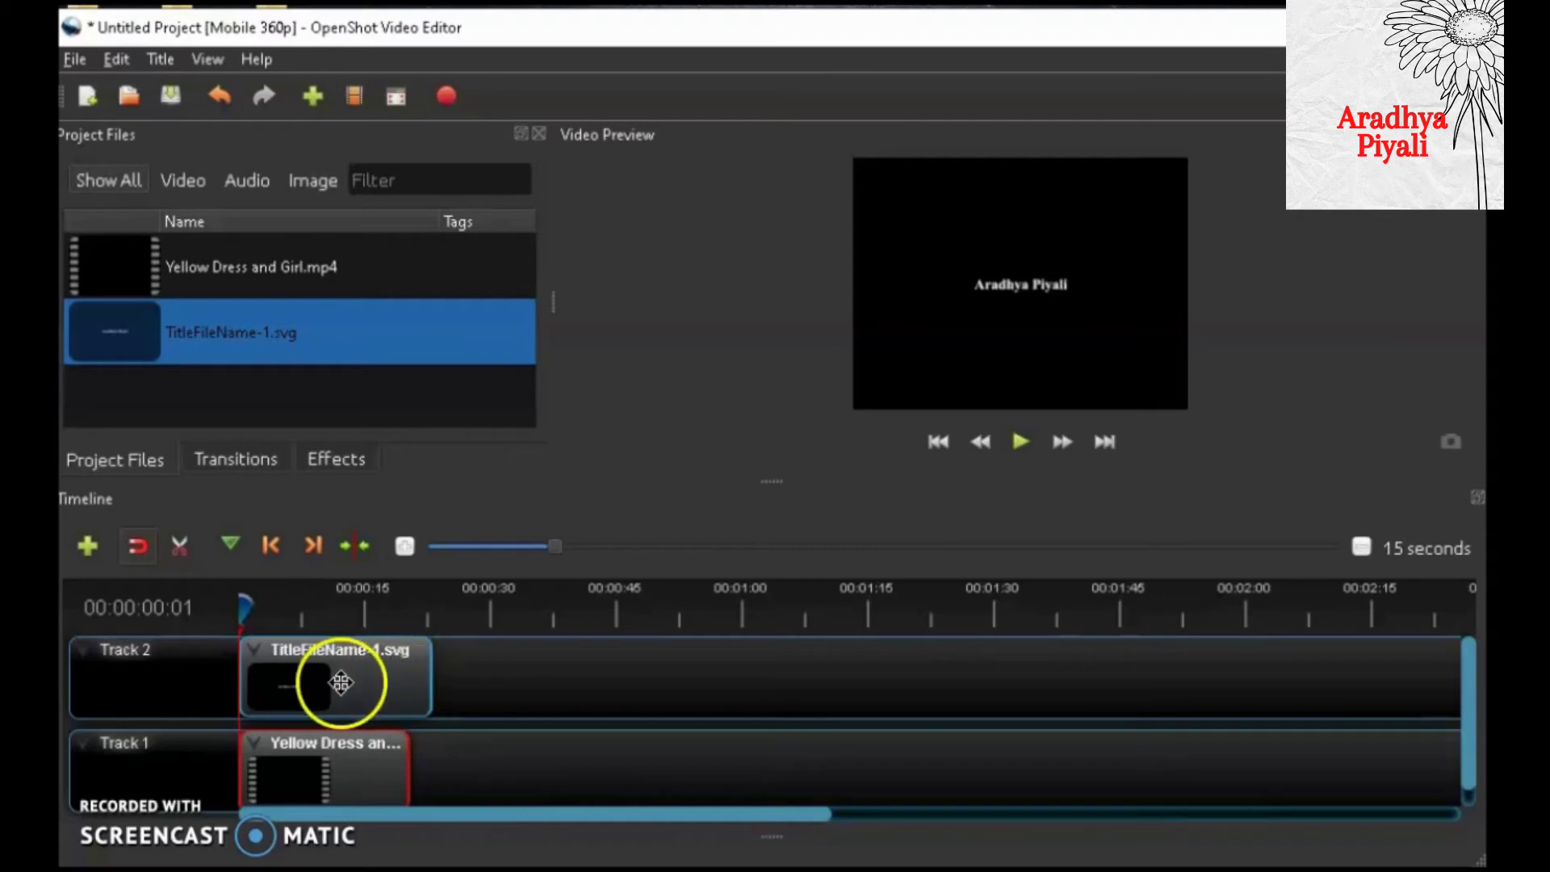
Slice the title clip at 00:00:20:13, where the video clip ends, keeping the left side, and return the playhead to the start
left_click_drag(244, 607, 411, 605)
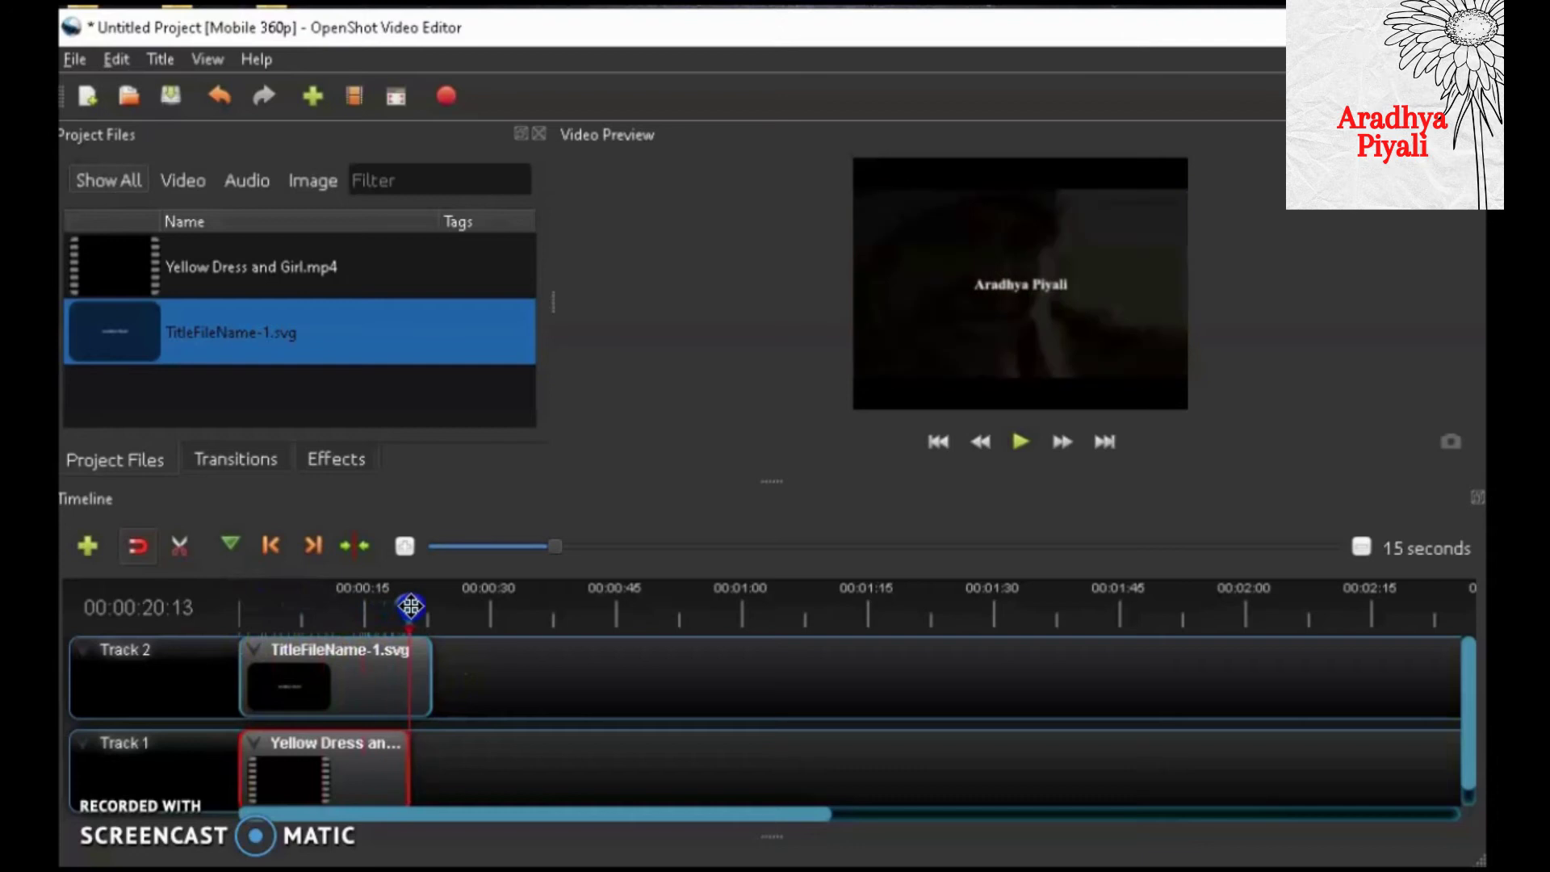
right_click(415, 670)
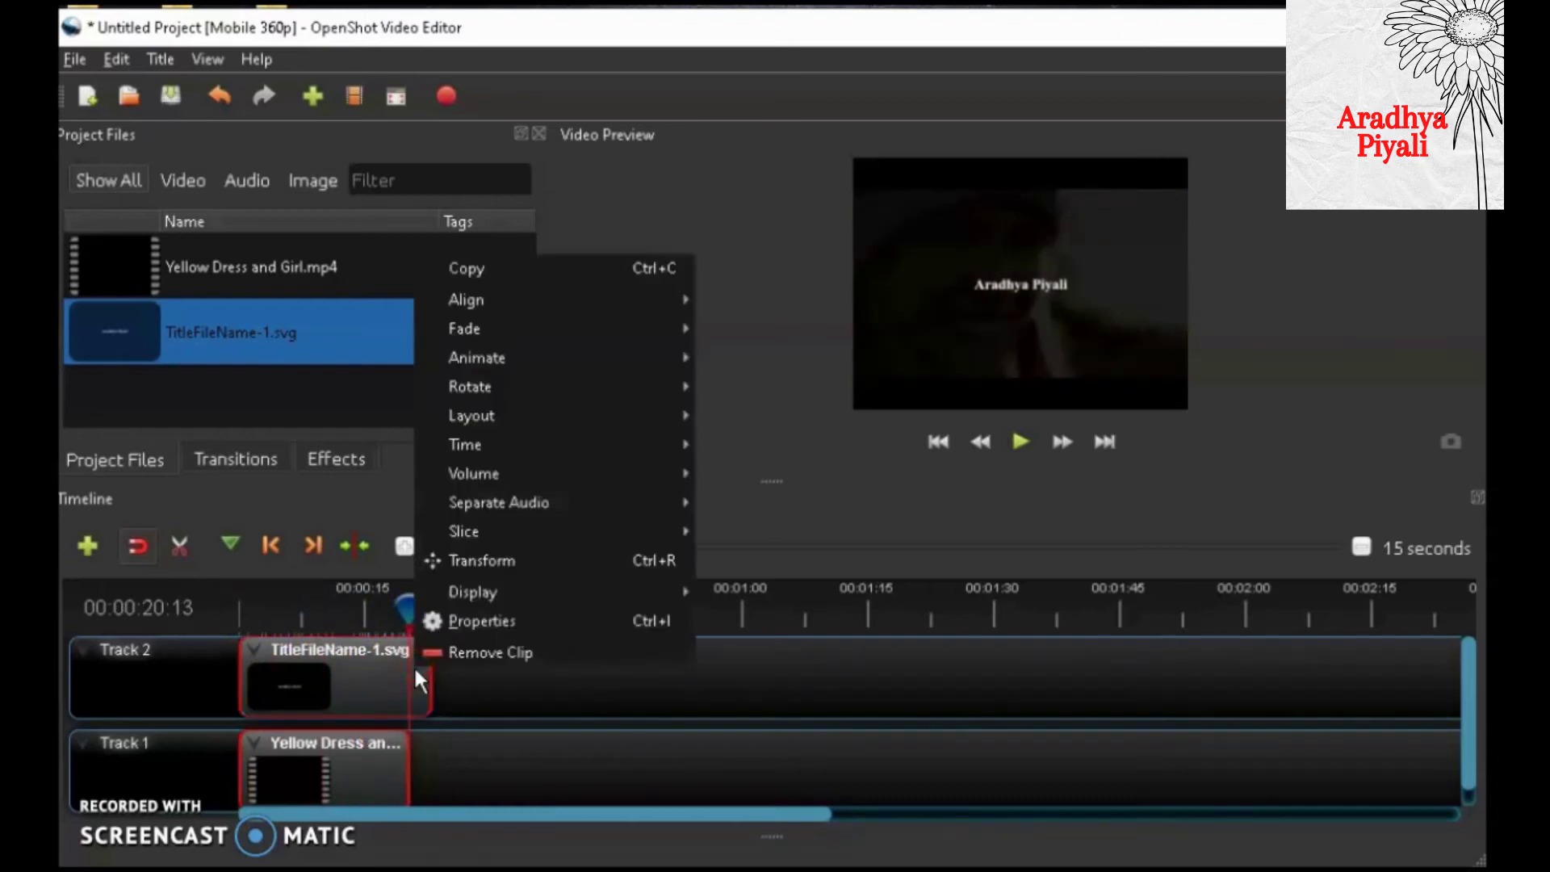
mouse_move(491, 530)
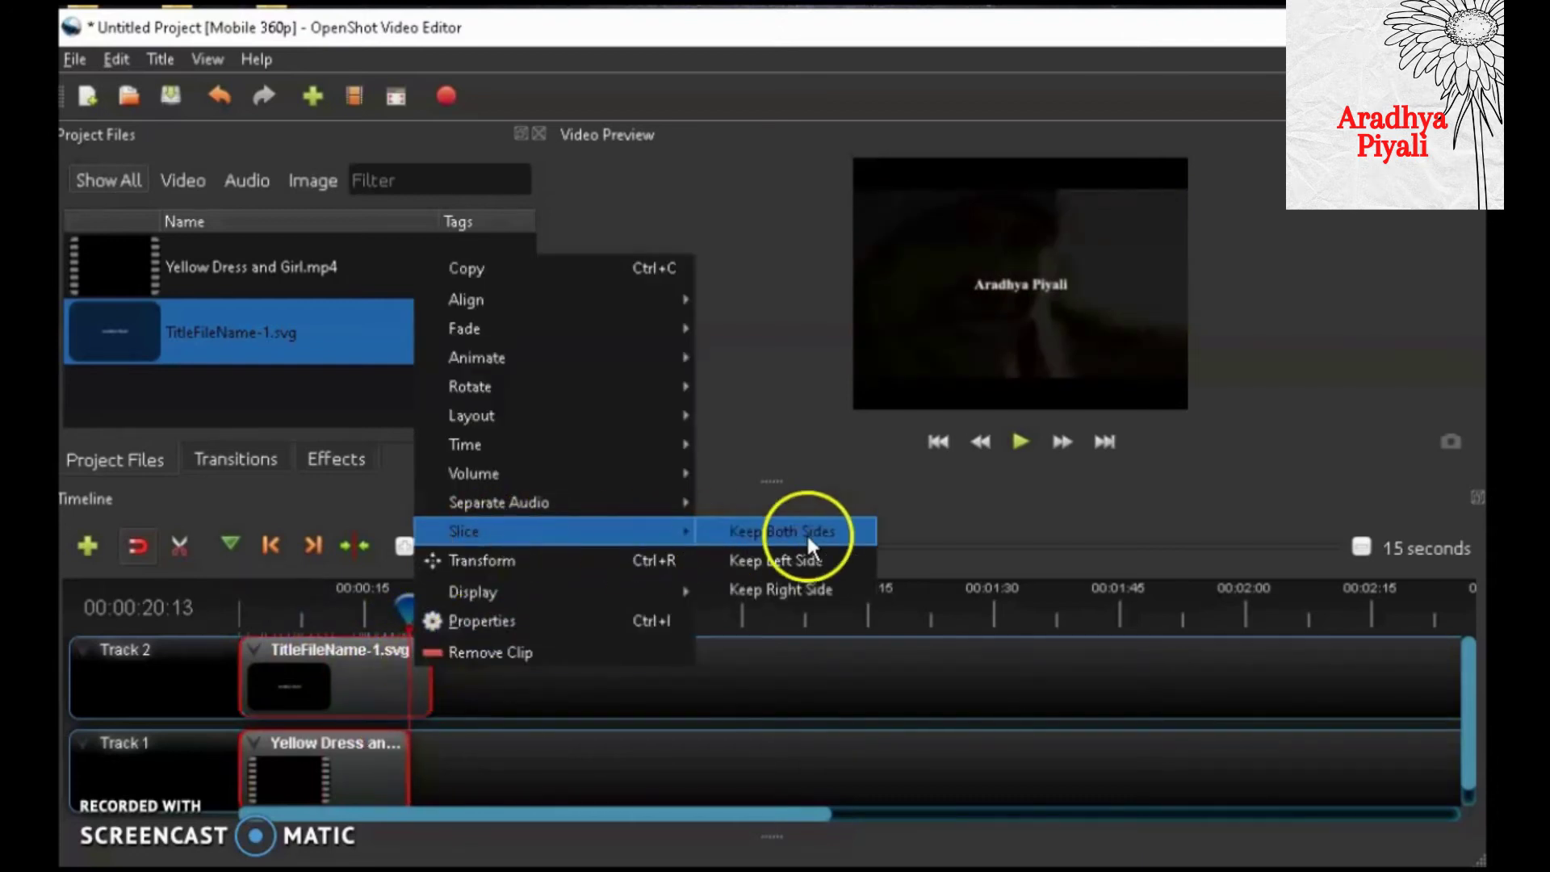
left_click(802, 559)
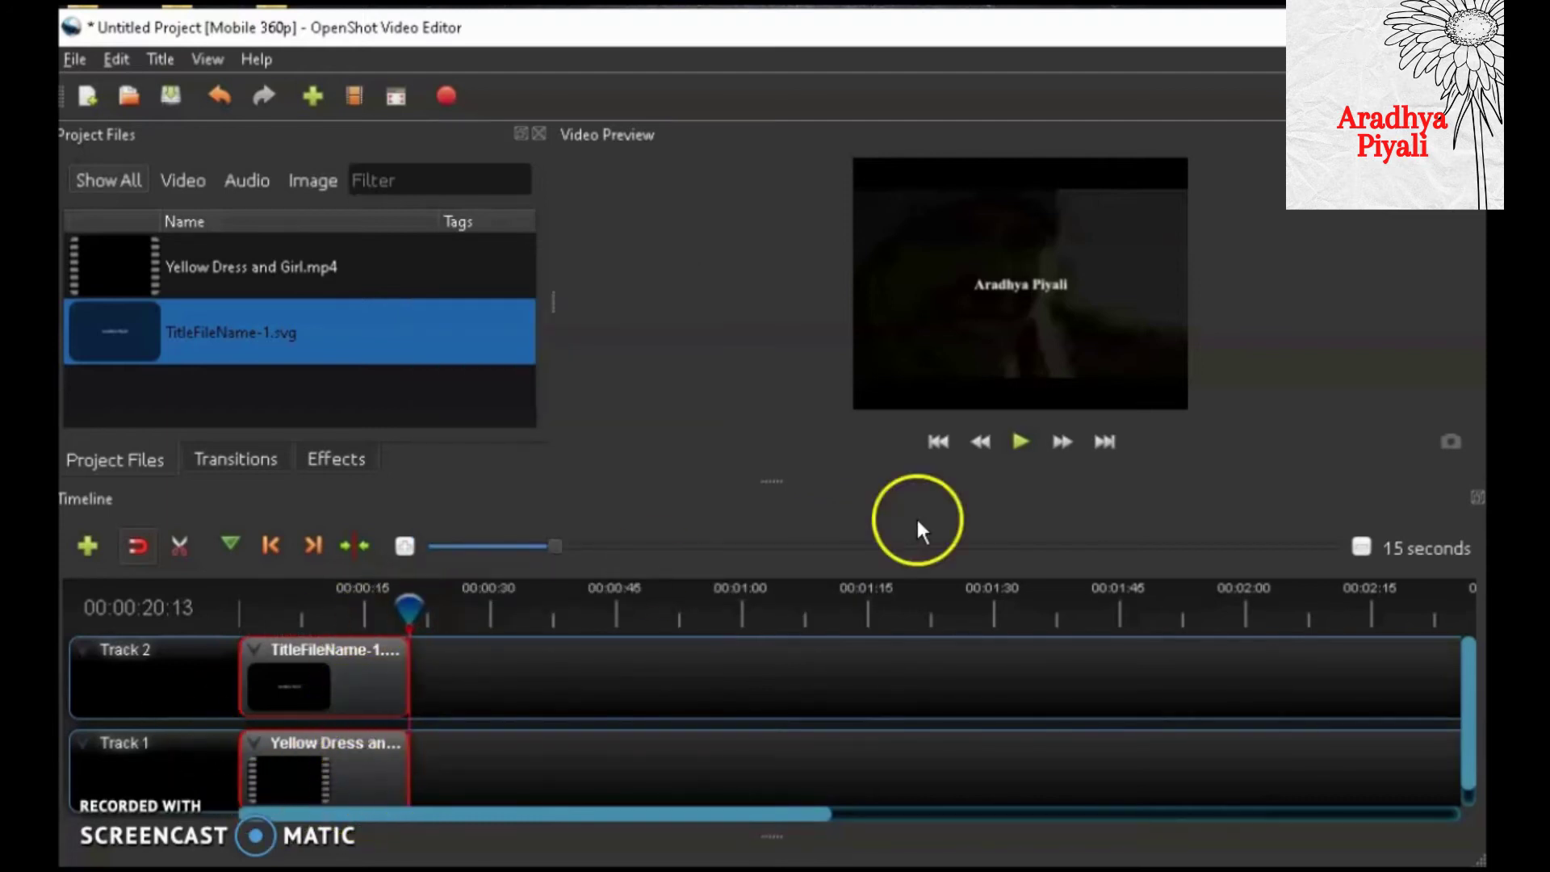
left_click(935, 440)
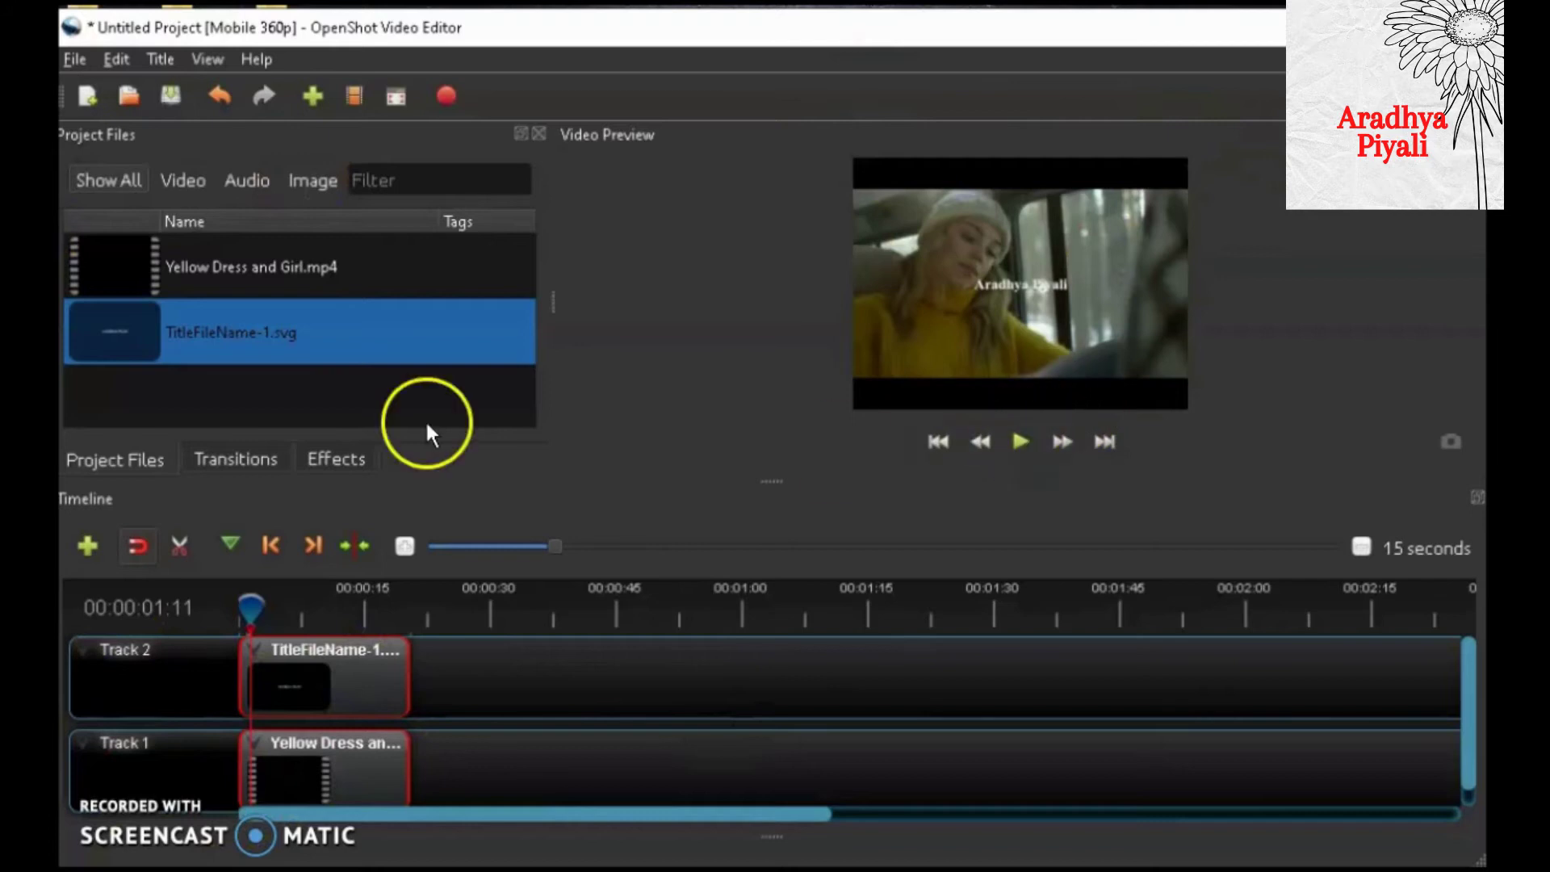
Set the Alpha property of the TitleFileName-1.svg clip on Track 2 to 0.50
left_click(339, 685)
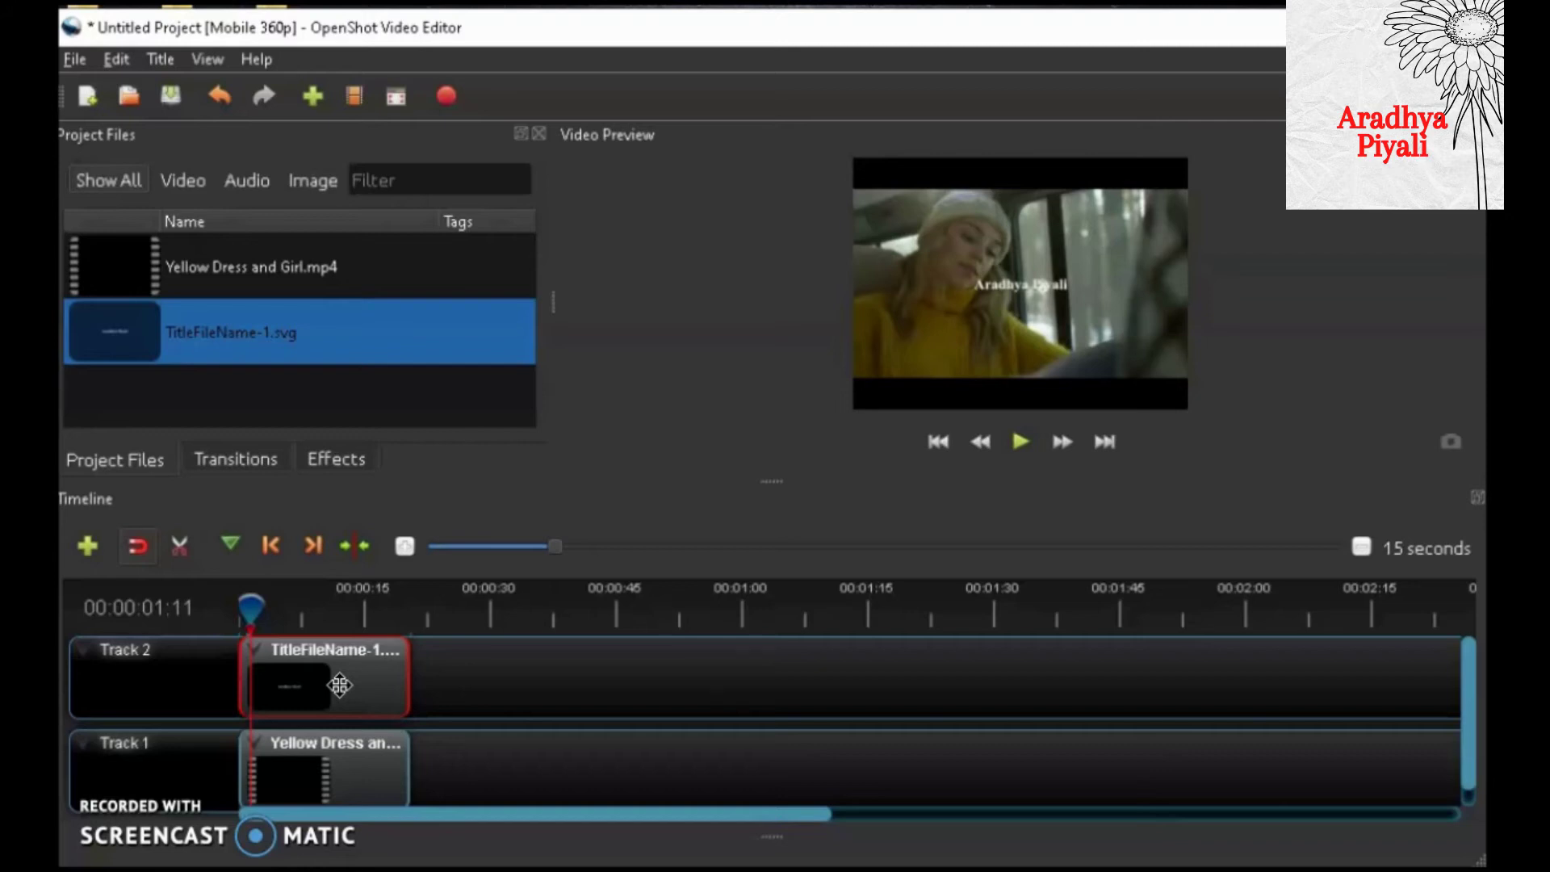
right_click(339, 684)
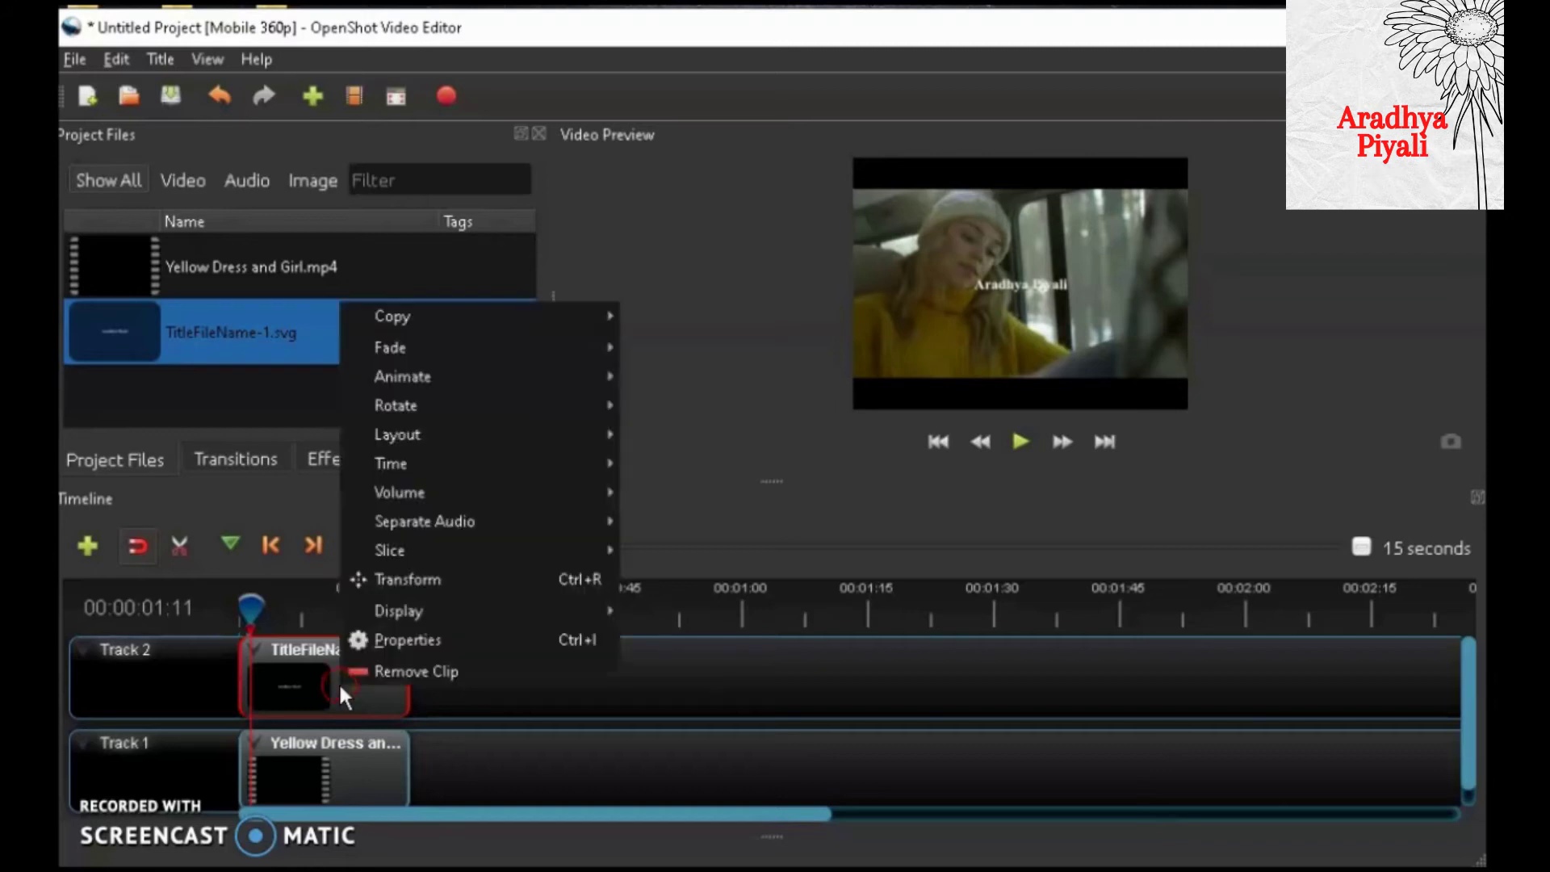
left_click(438, 631)
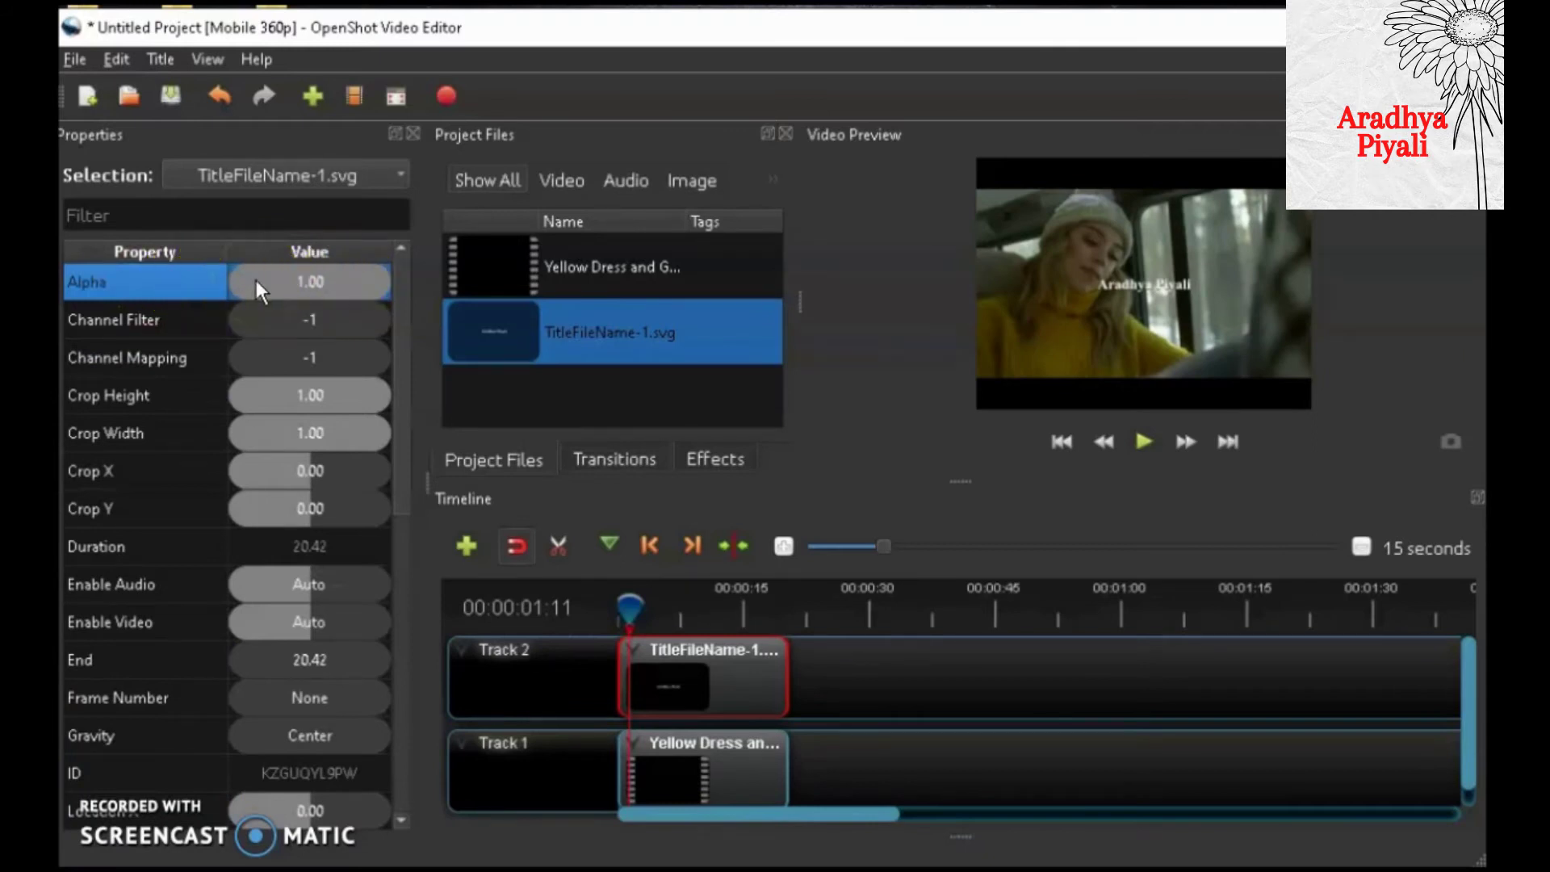
right_click(152, 281)
left_click(343, 279)
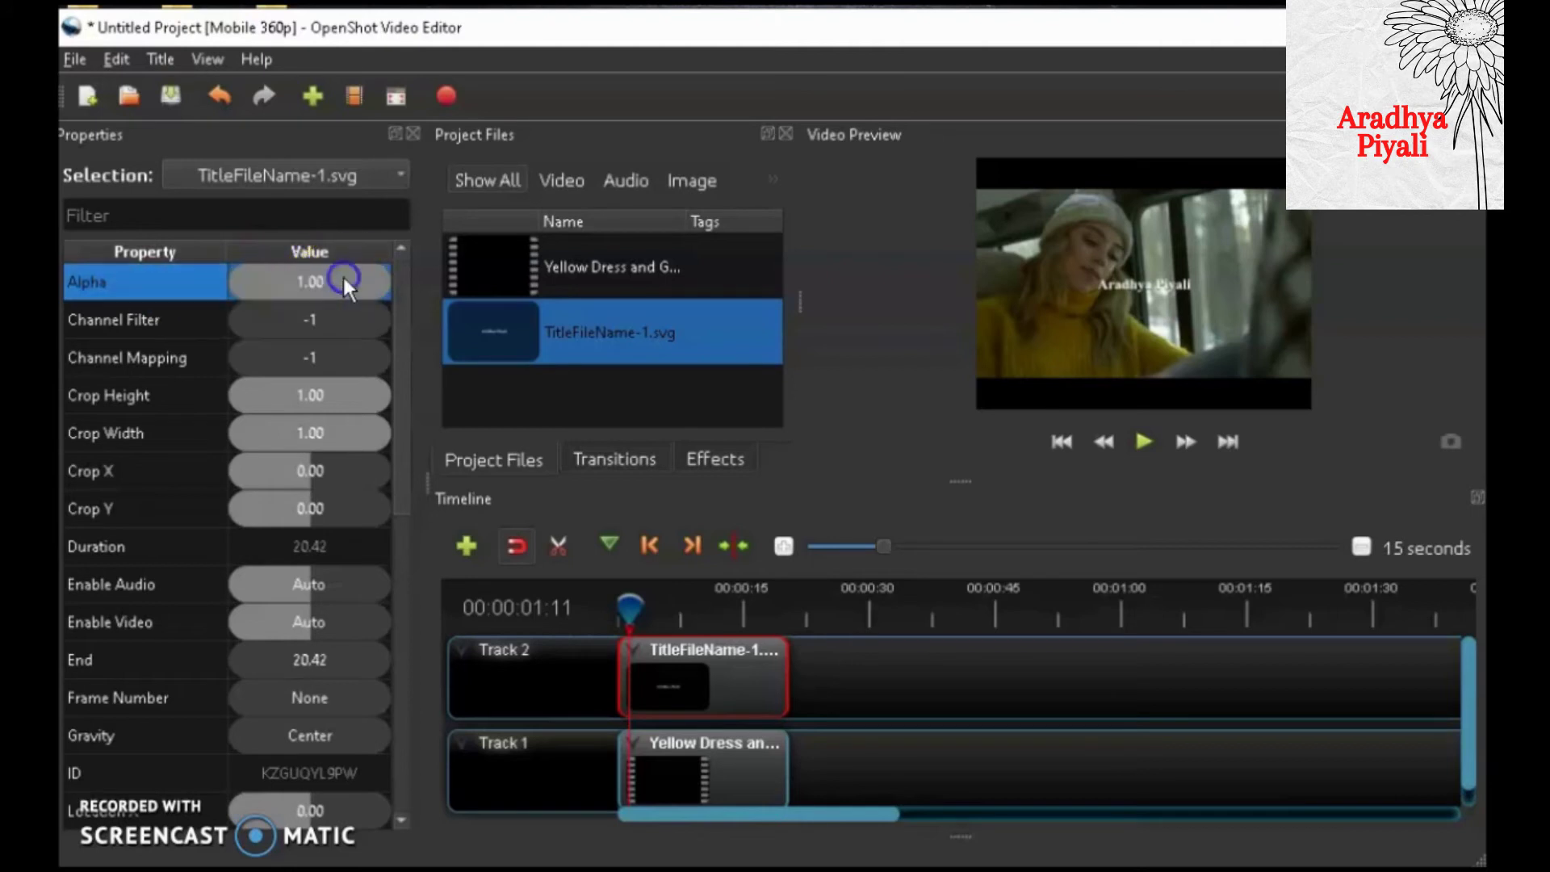
double_click(340, 277)
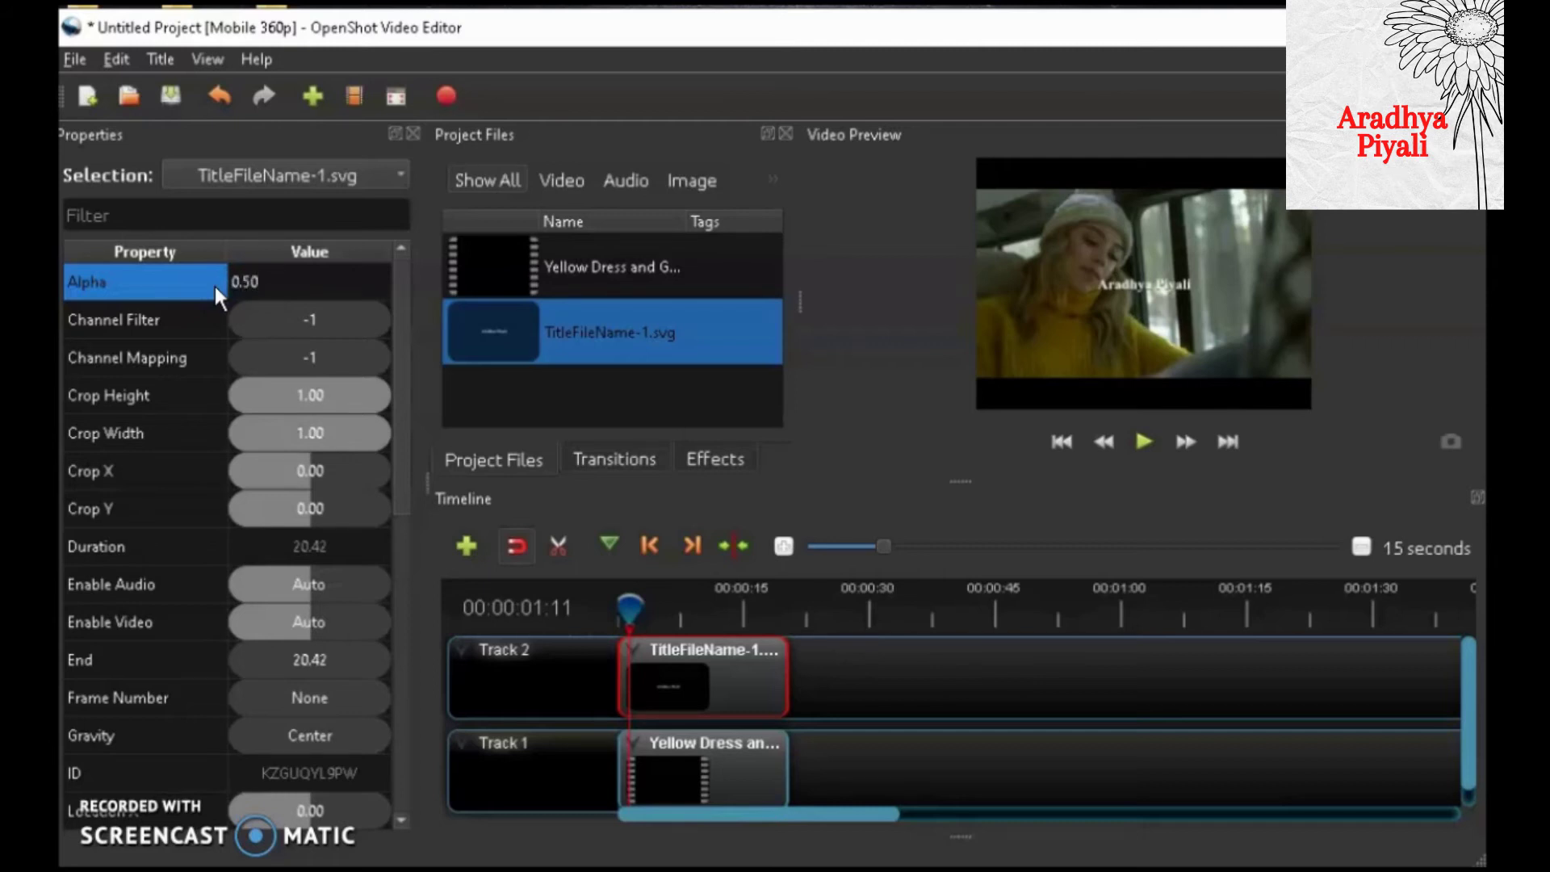
left_click(1006, 501)
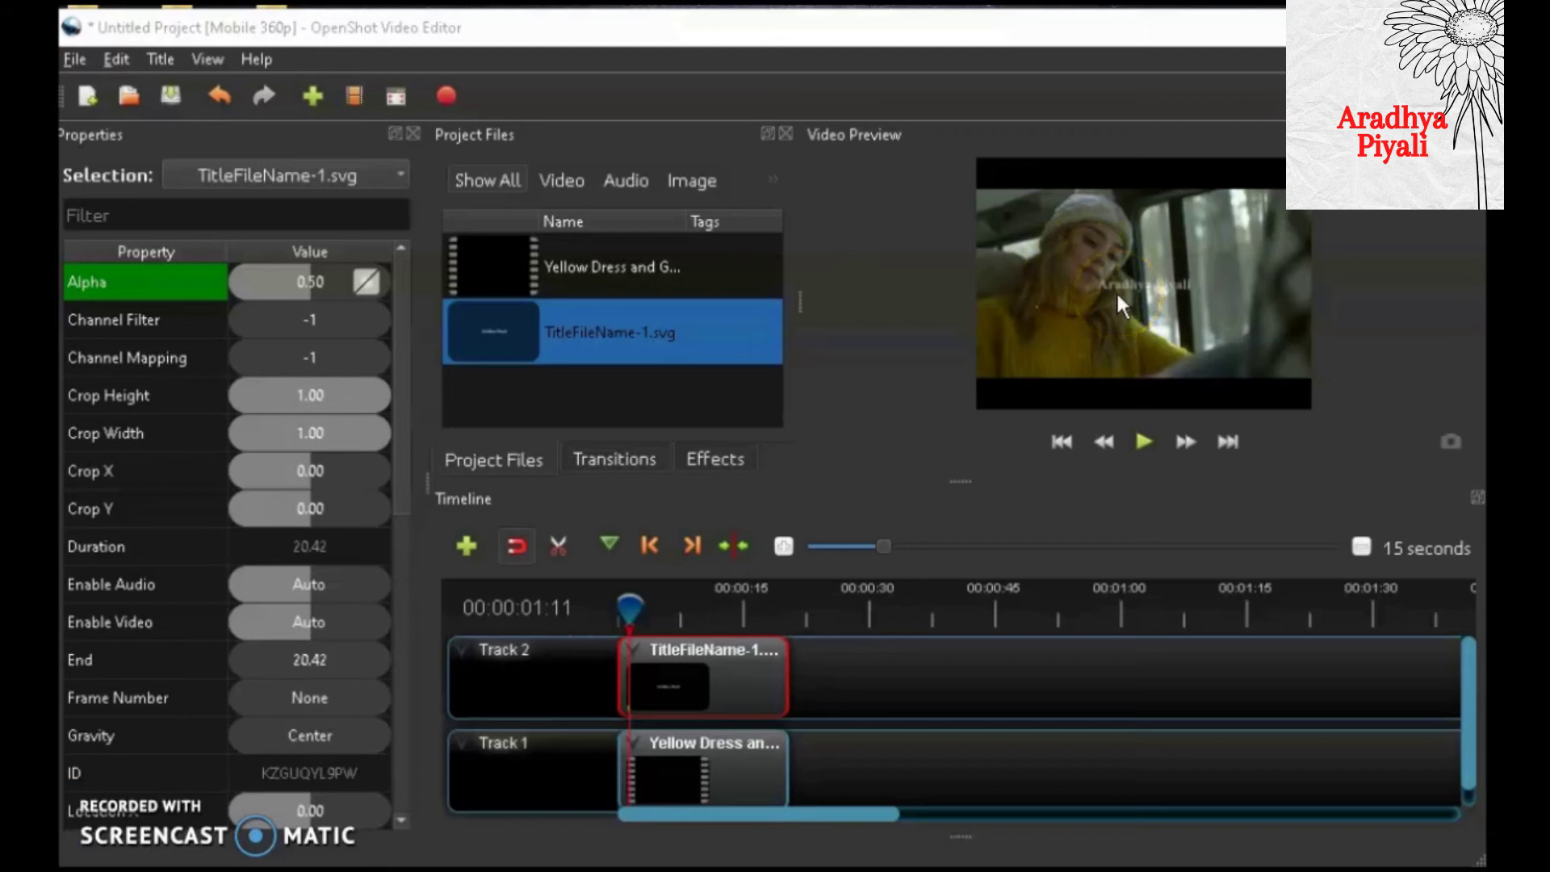
Activate Transform for the title clip on Track 2 so its handles can be used in the video preview
left_click(727, 684)
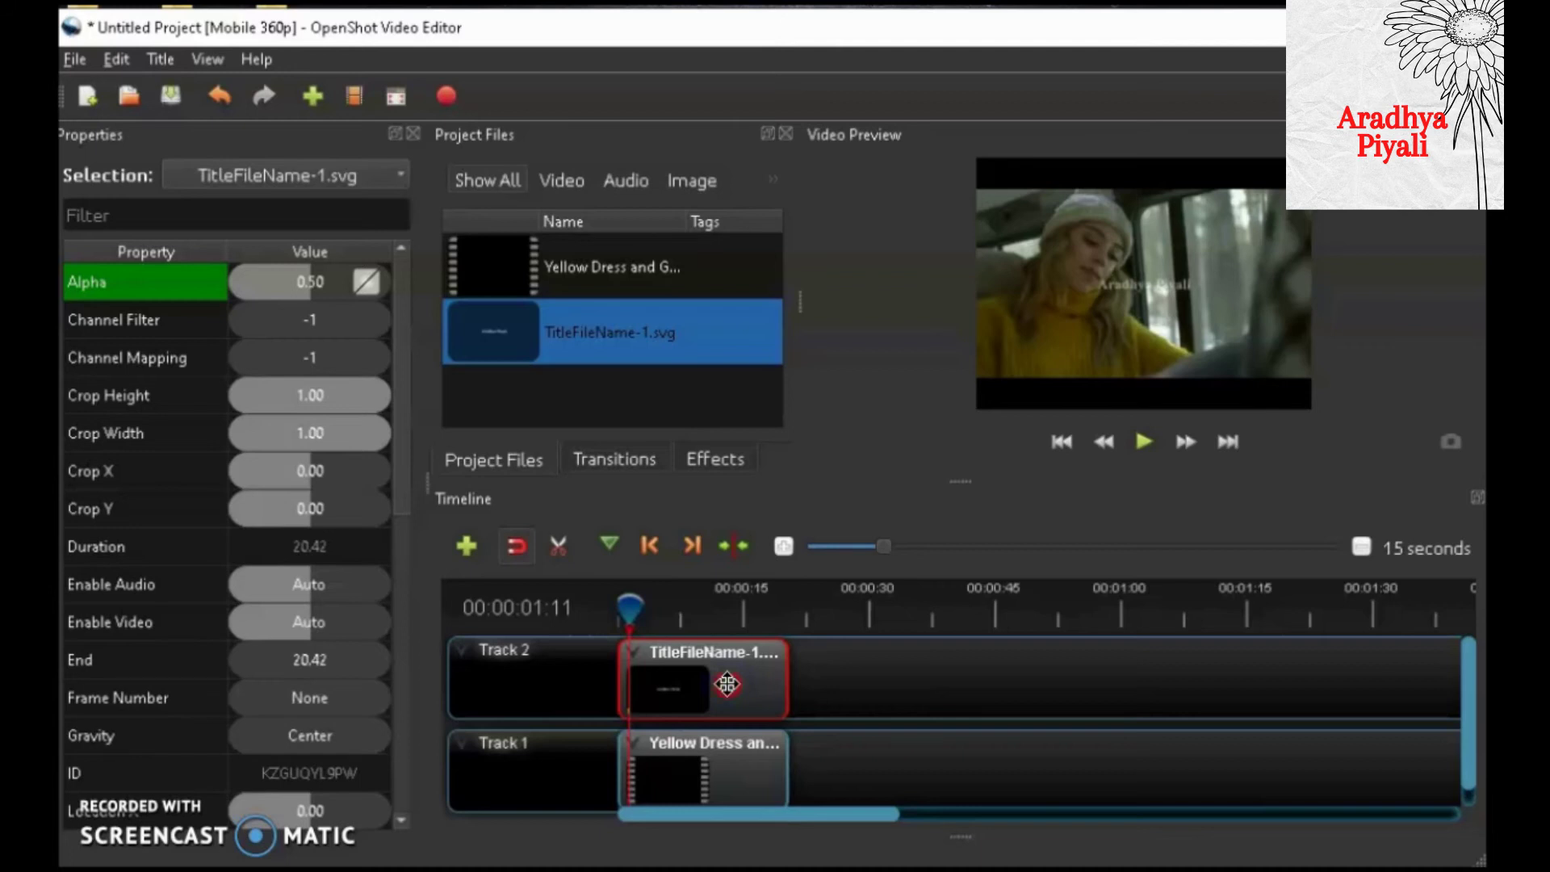
right_click(727, 684)
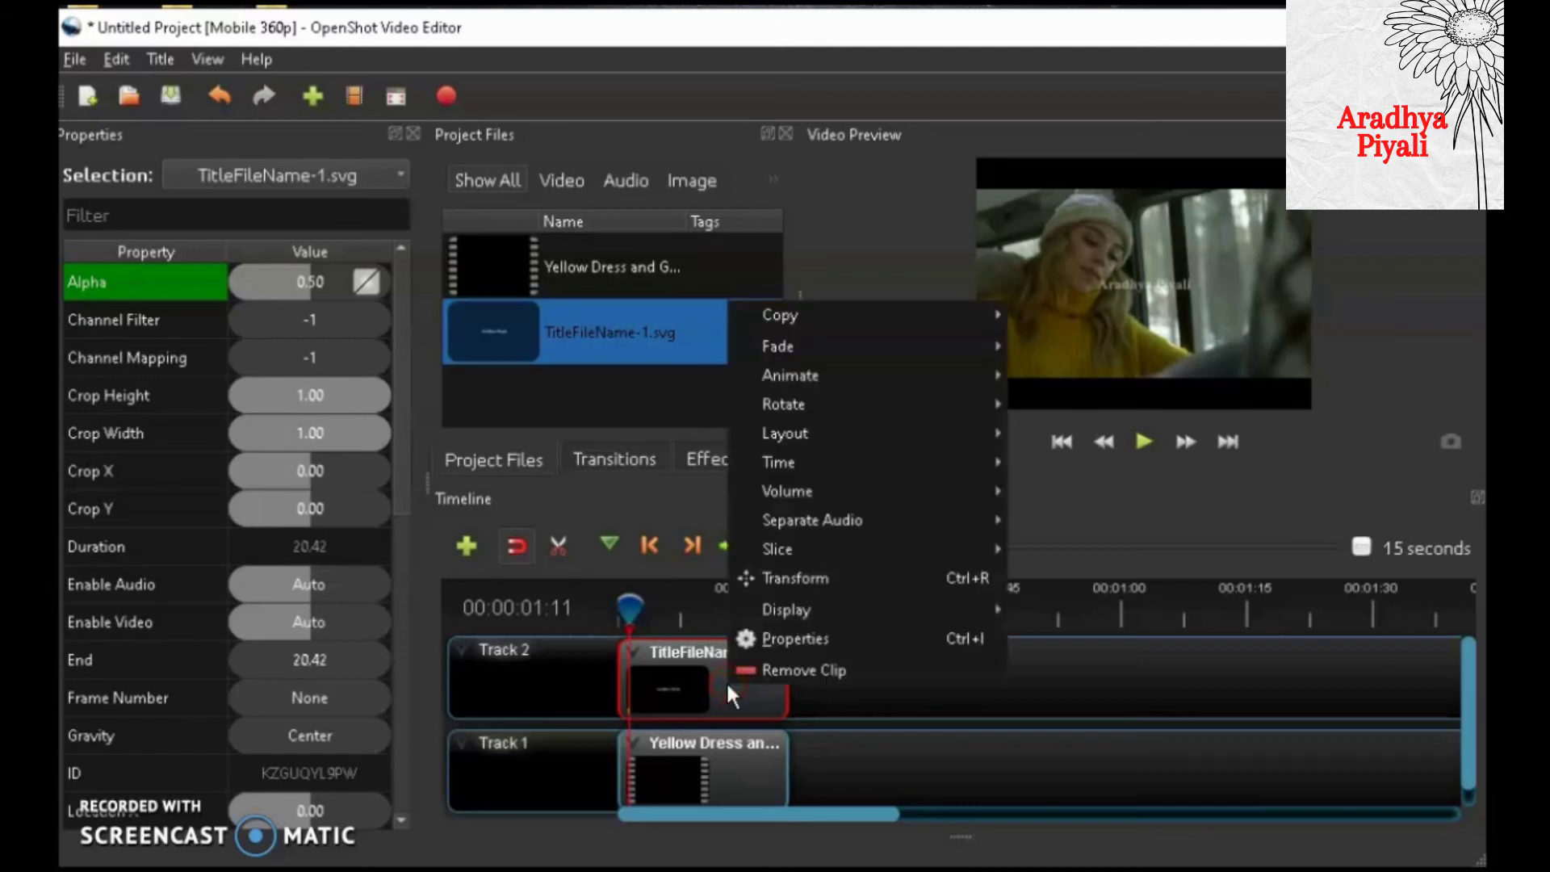
left_click(808, 578)
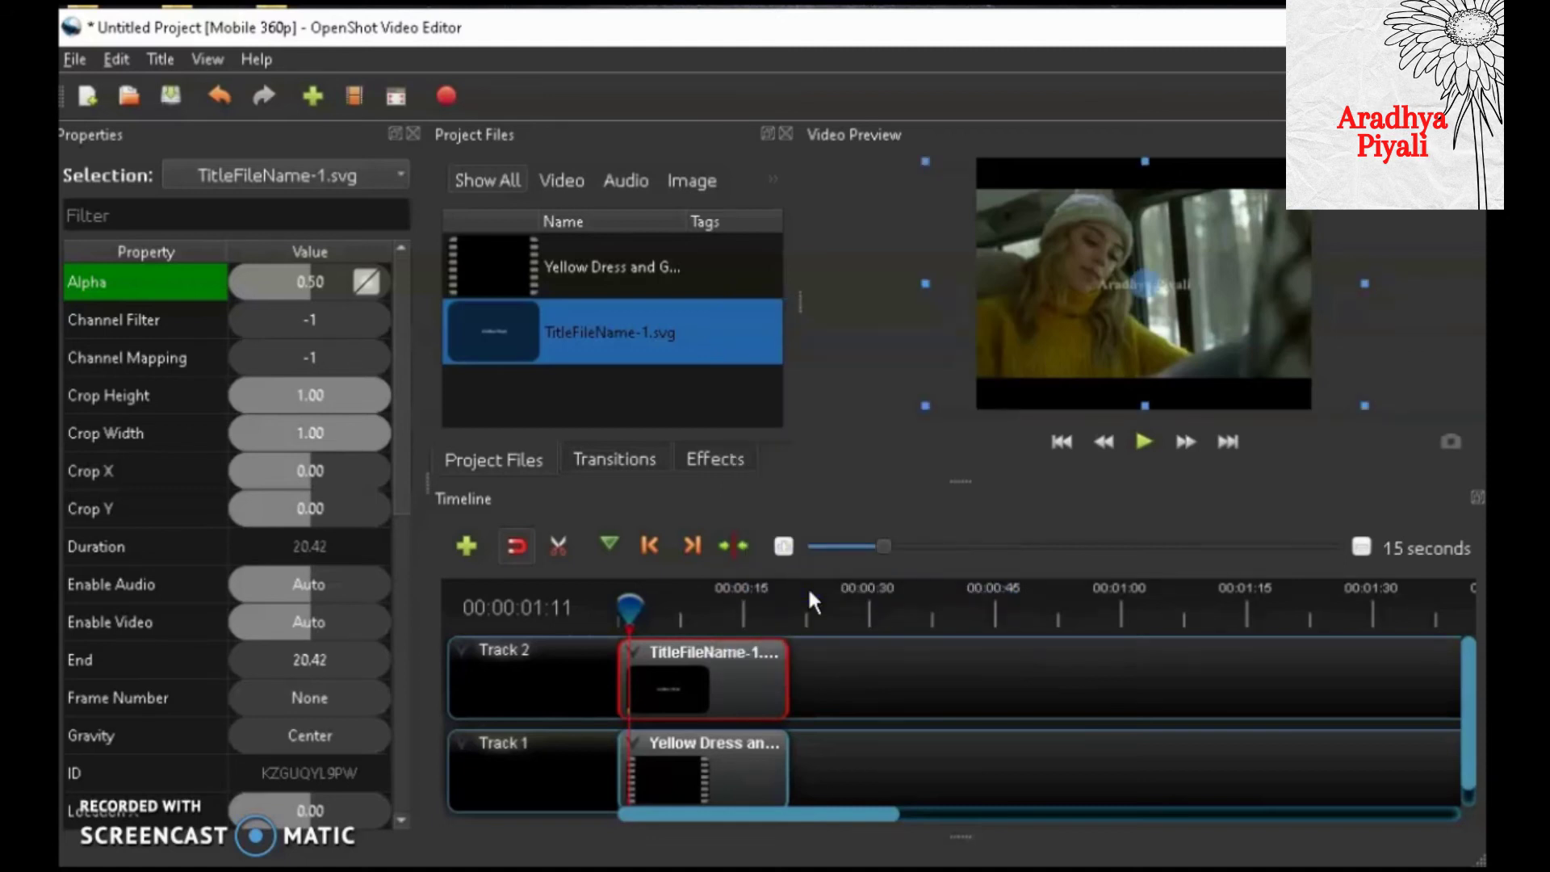
Set the title clip's Scale X and Scale Y properties to 0.70
scroll(120, 424, "down", 5)
left_click(119, 424)
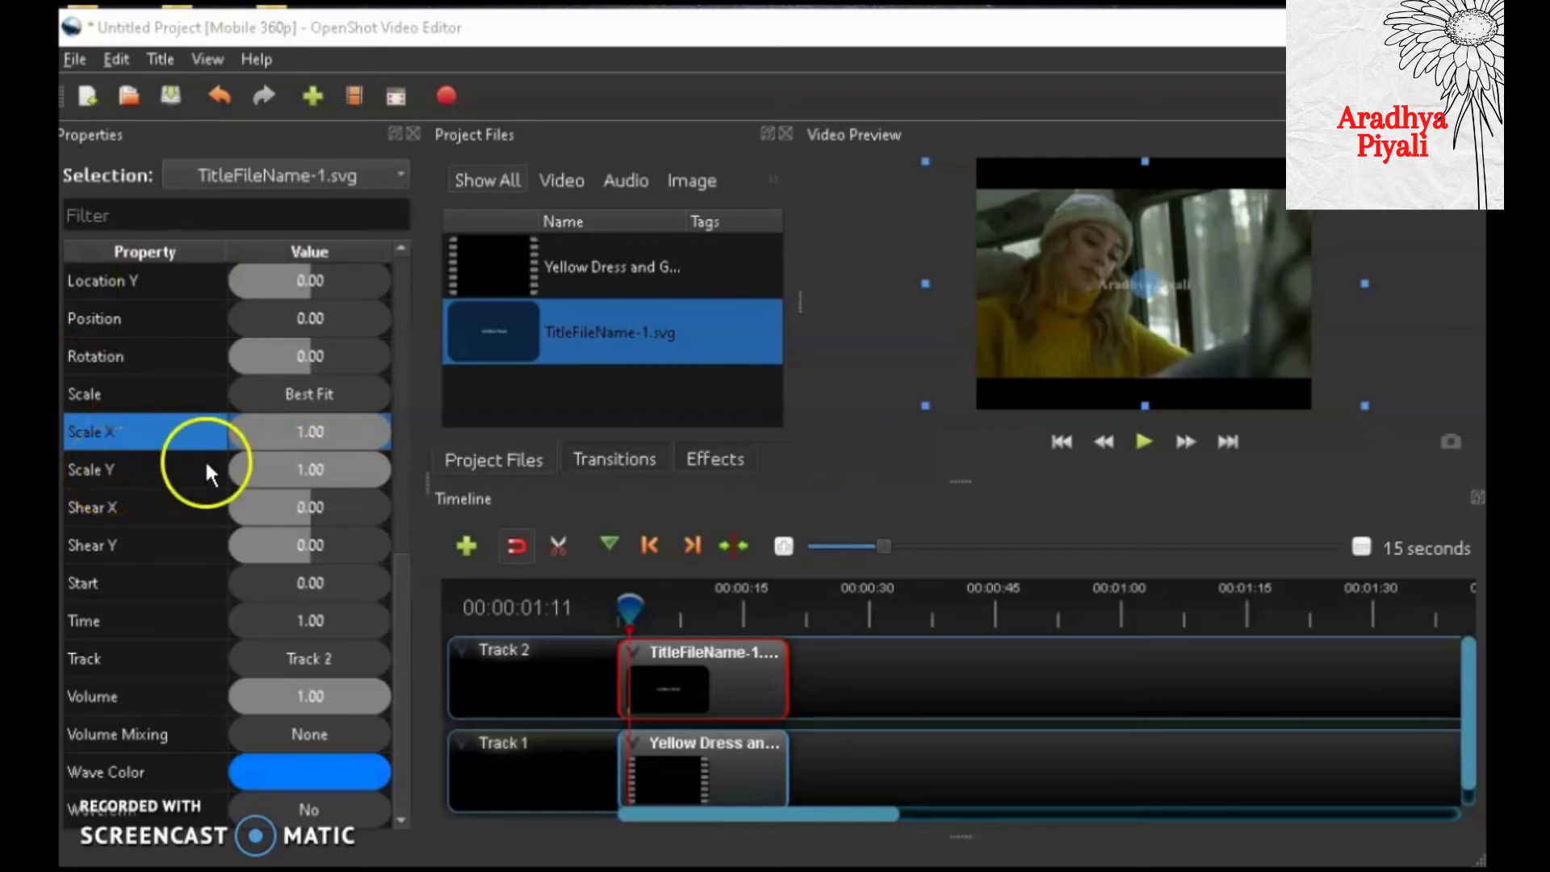
left_click(323, 434)
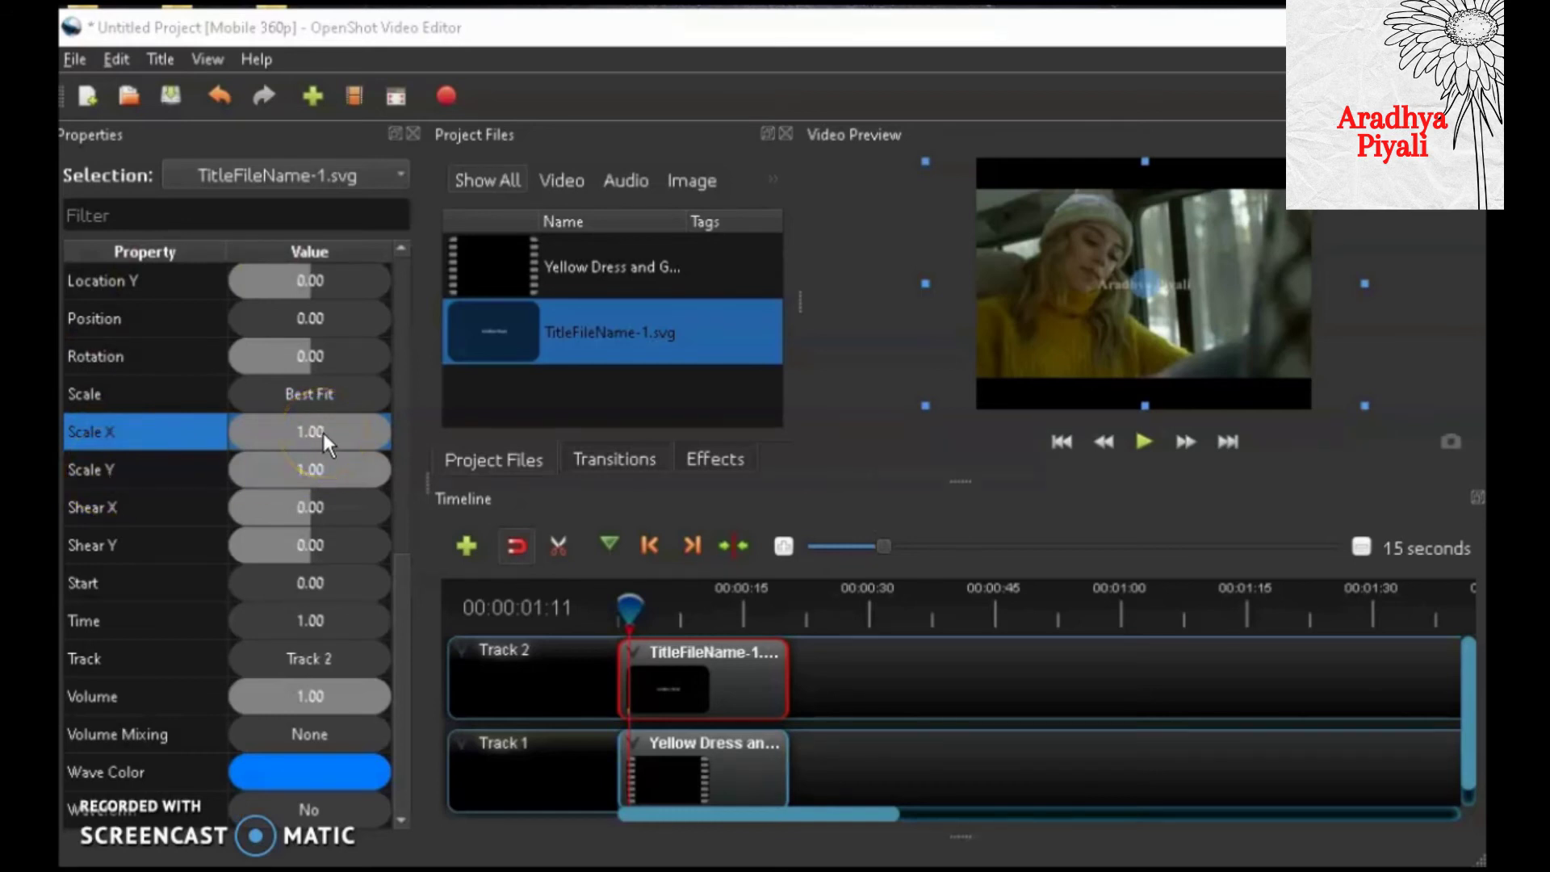
double_click(323, 433)
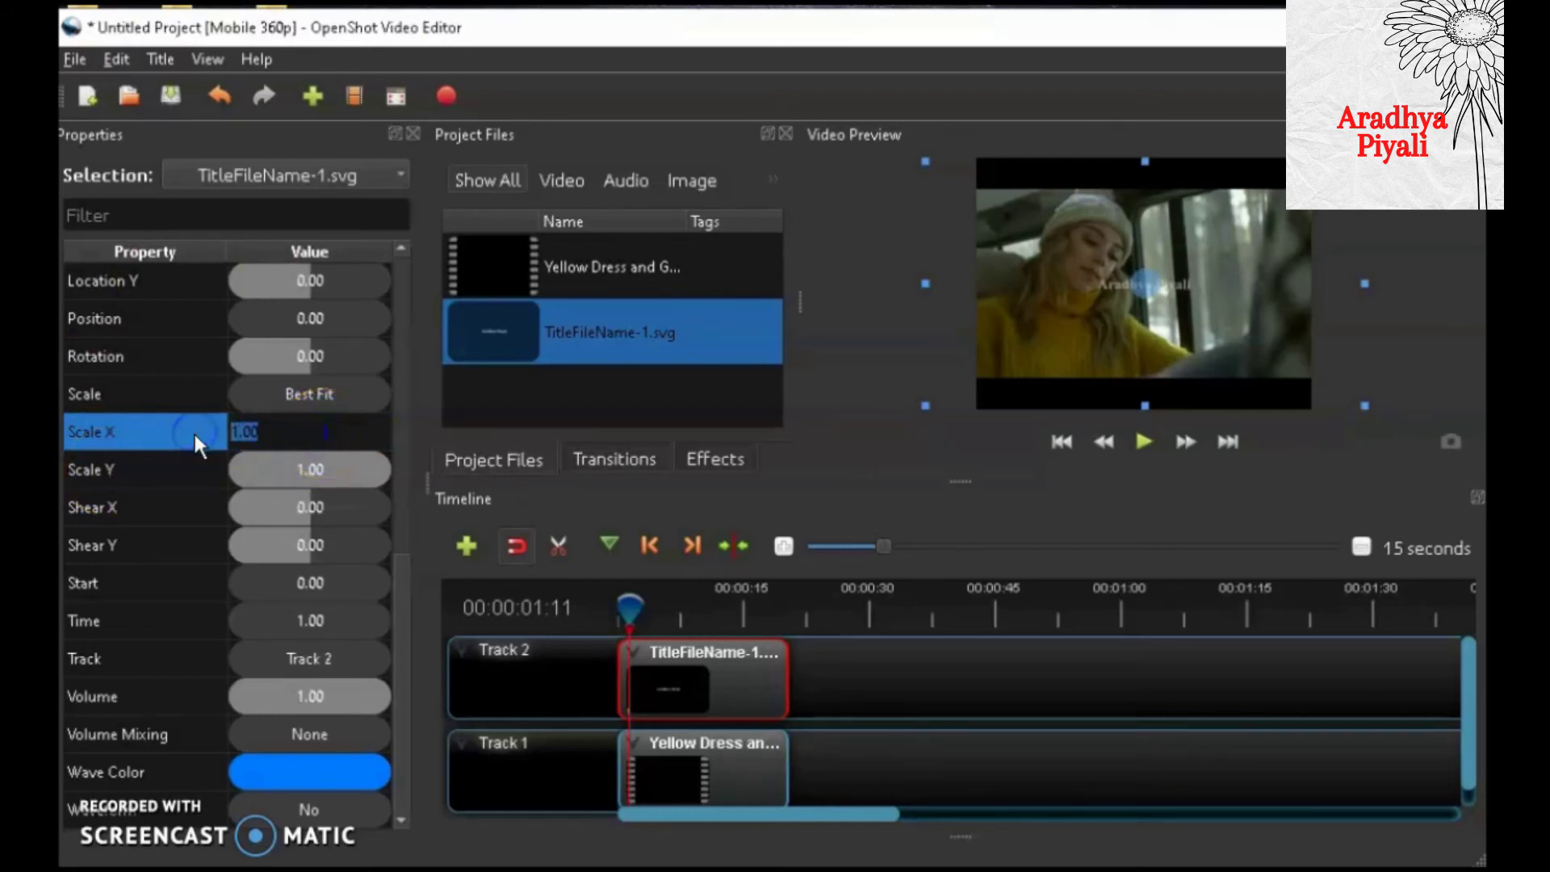
type("0.70")
left_click(234, 456)
double_click(315, 468)
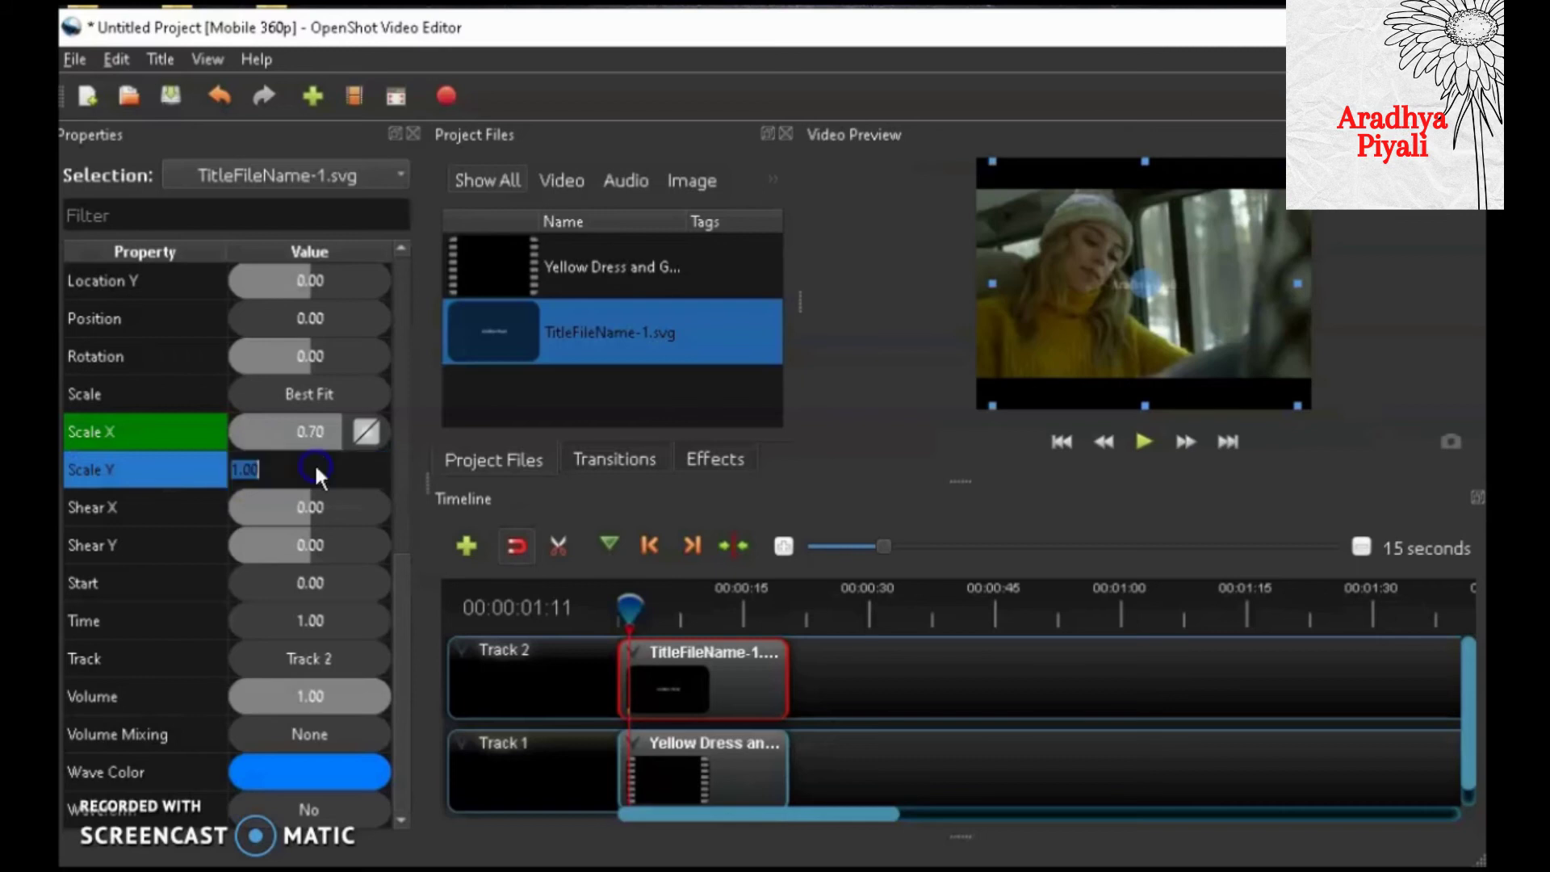
left_click(218, 477)
left_click(900, 483)
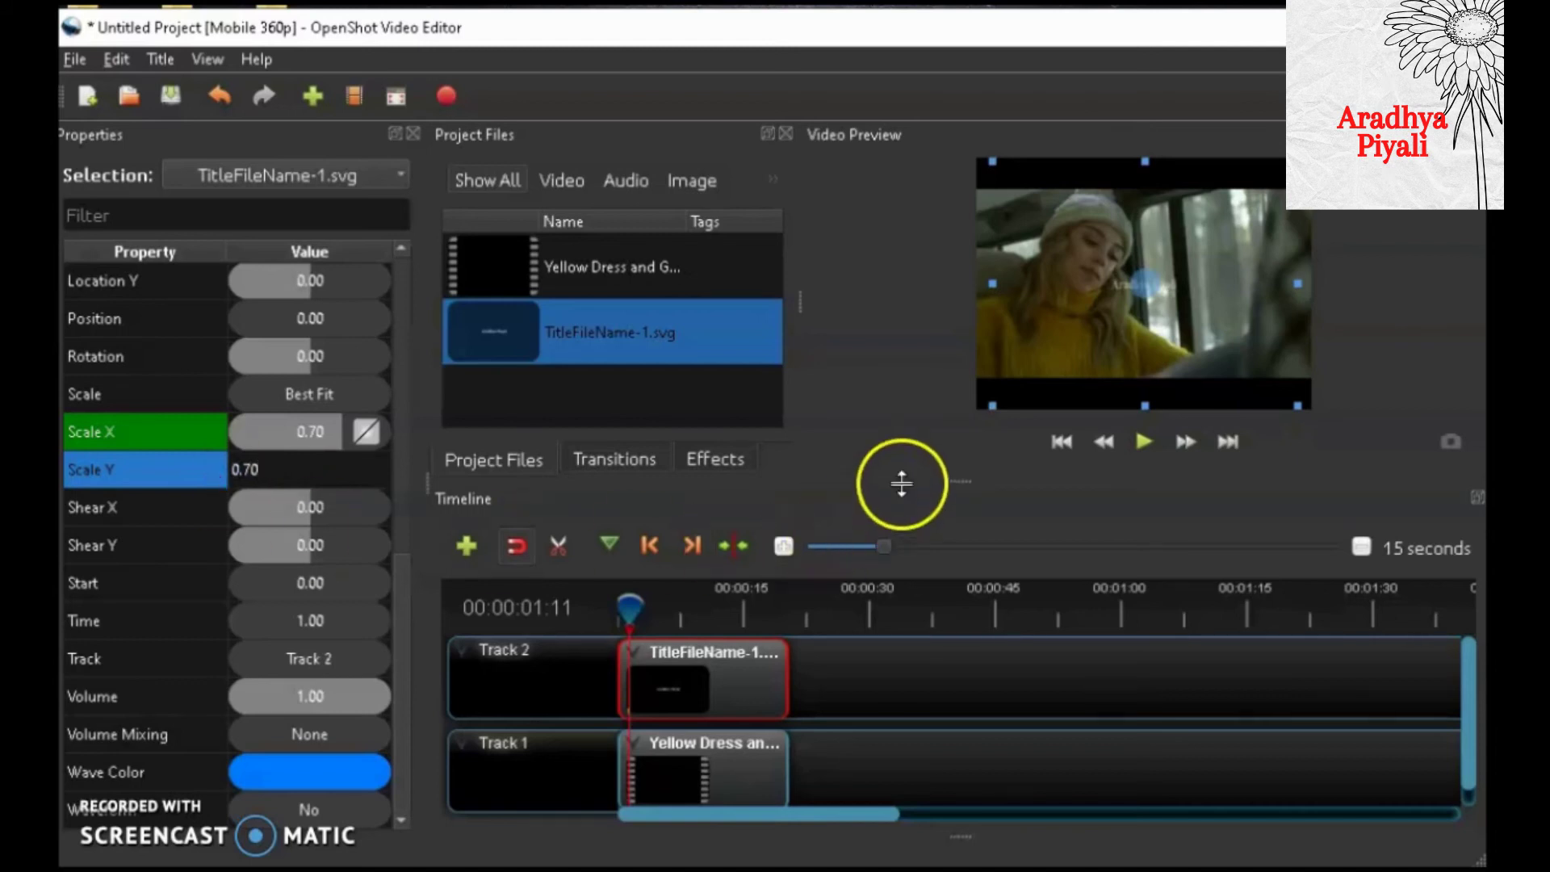
left_click(89, 396)
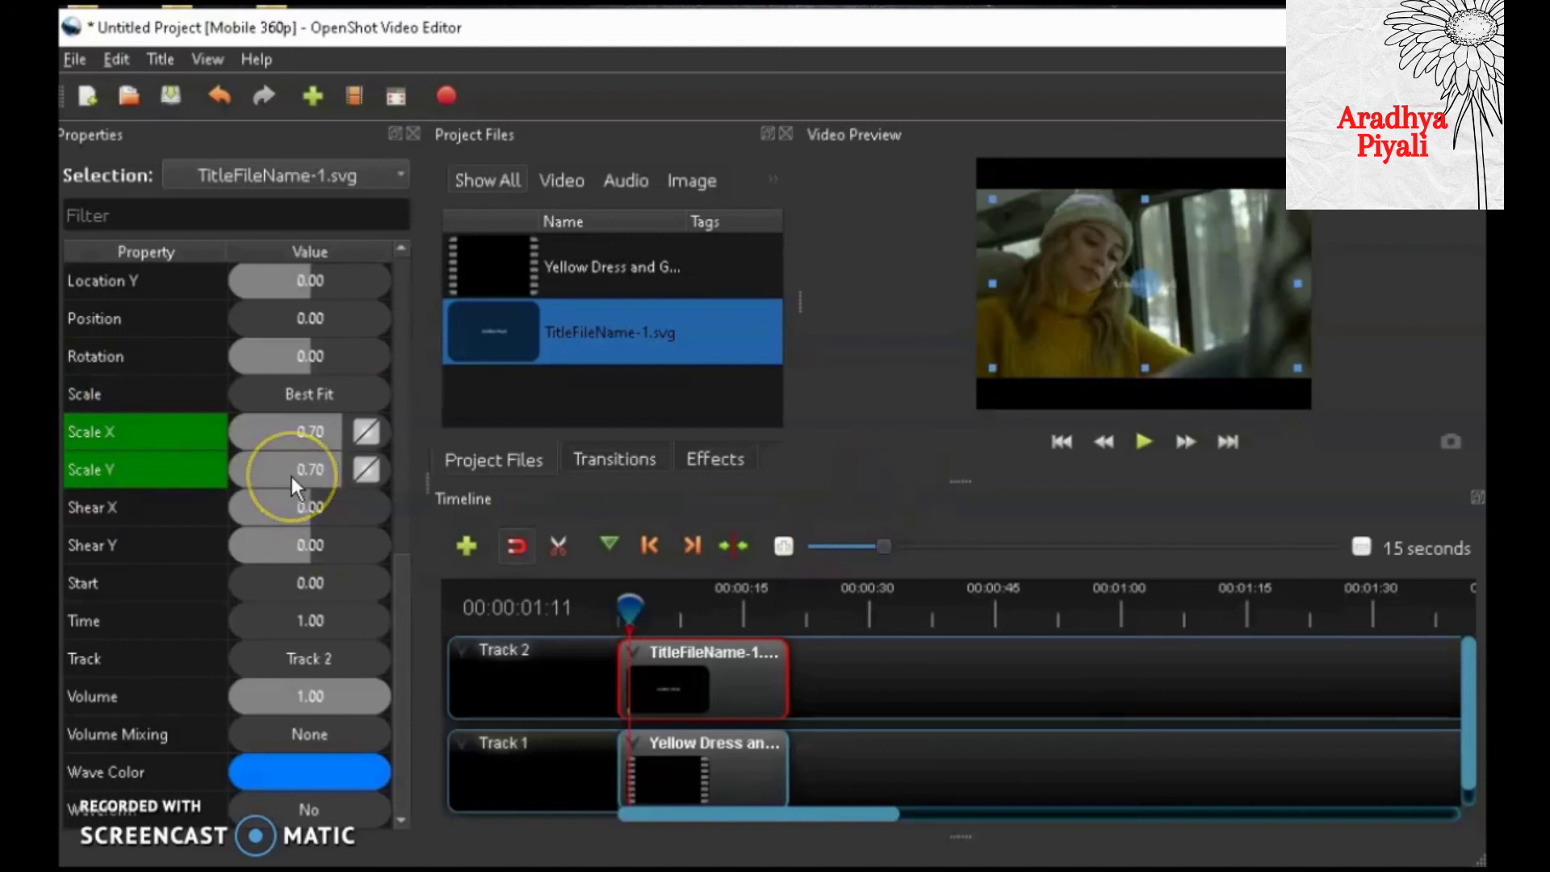
Set the title clip's Scale X and Scale Y to 0.80 and move the title to the lower-left corner of the video frame
double_click(304, 430)
type("0.8")
left_click(857, 458)
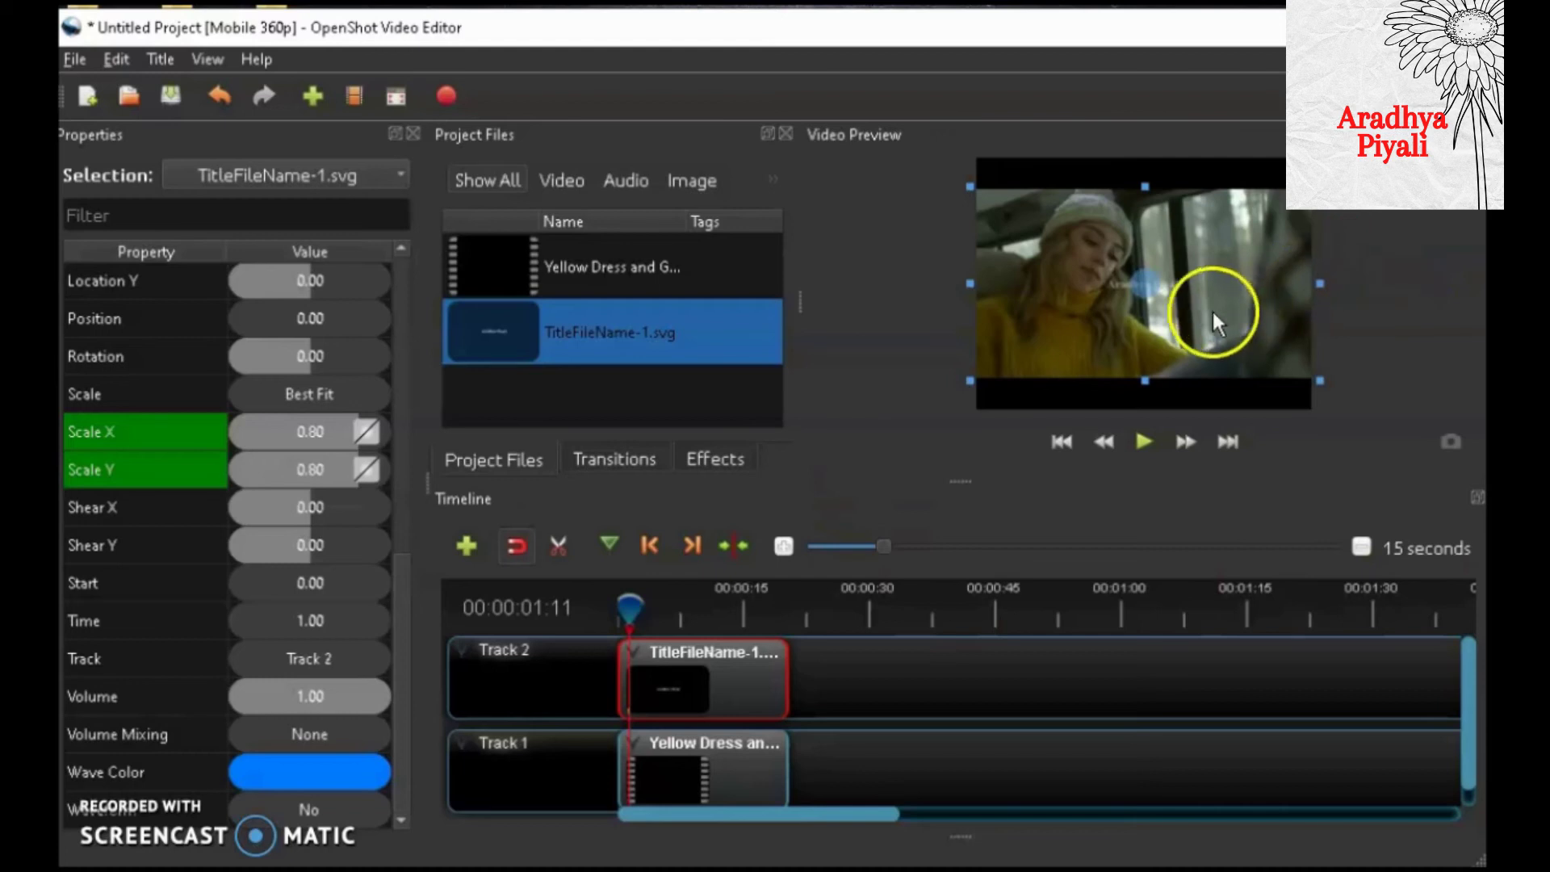
left_click_drag(1145, 300, 1017, 377)
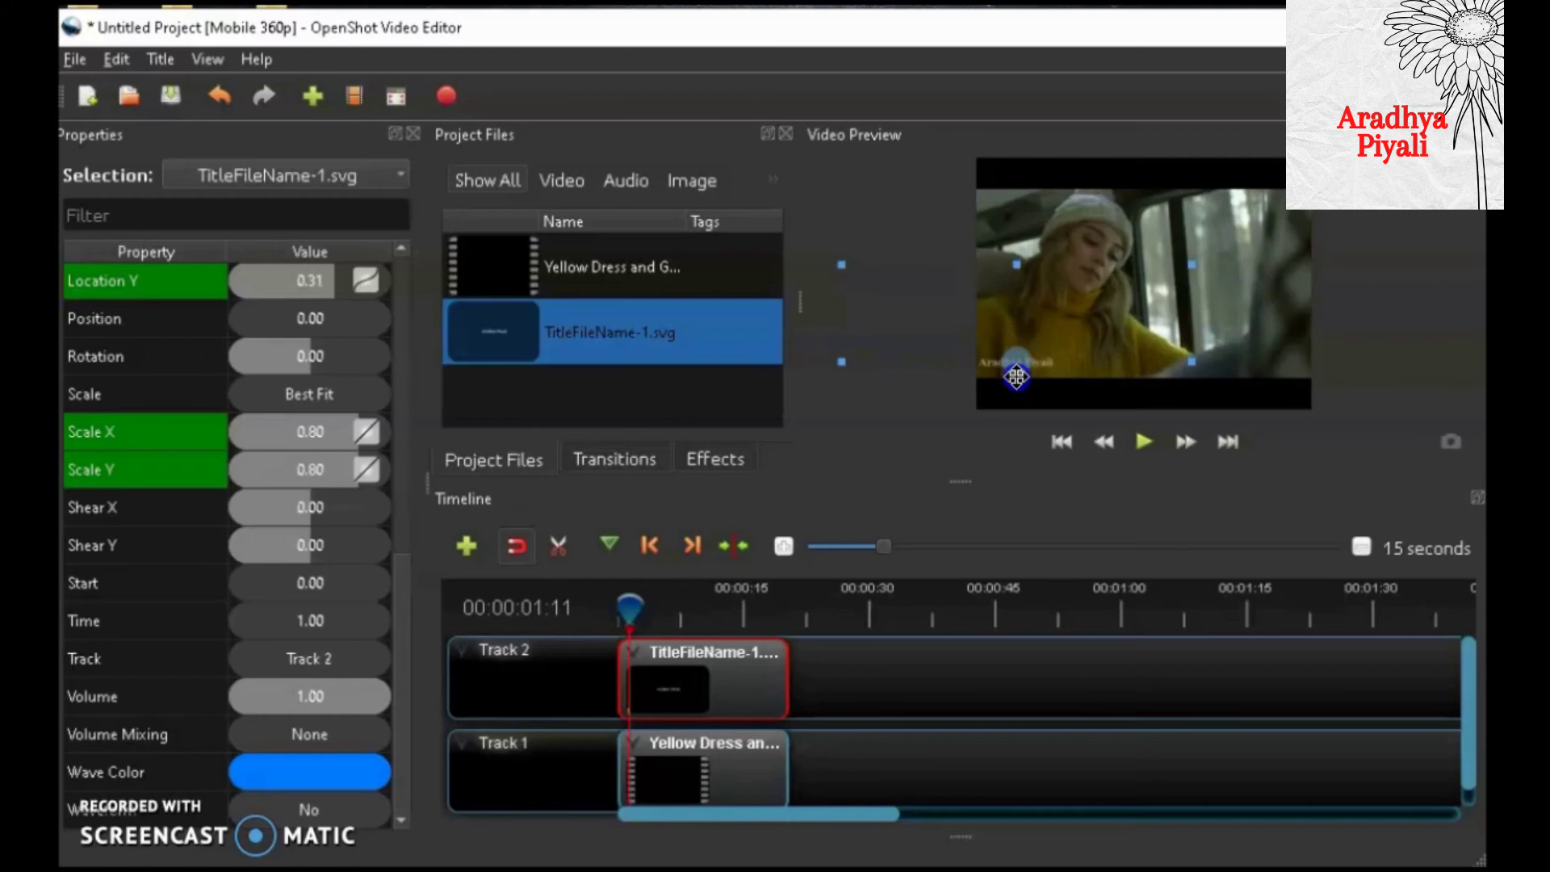
Play the project to review the title over the video, and return the playhead to the start
left_click(1140, 443)
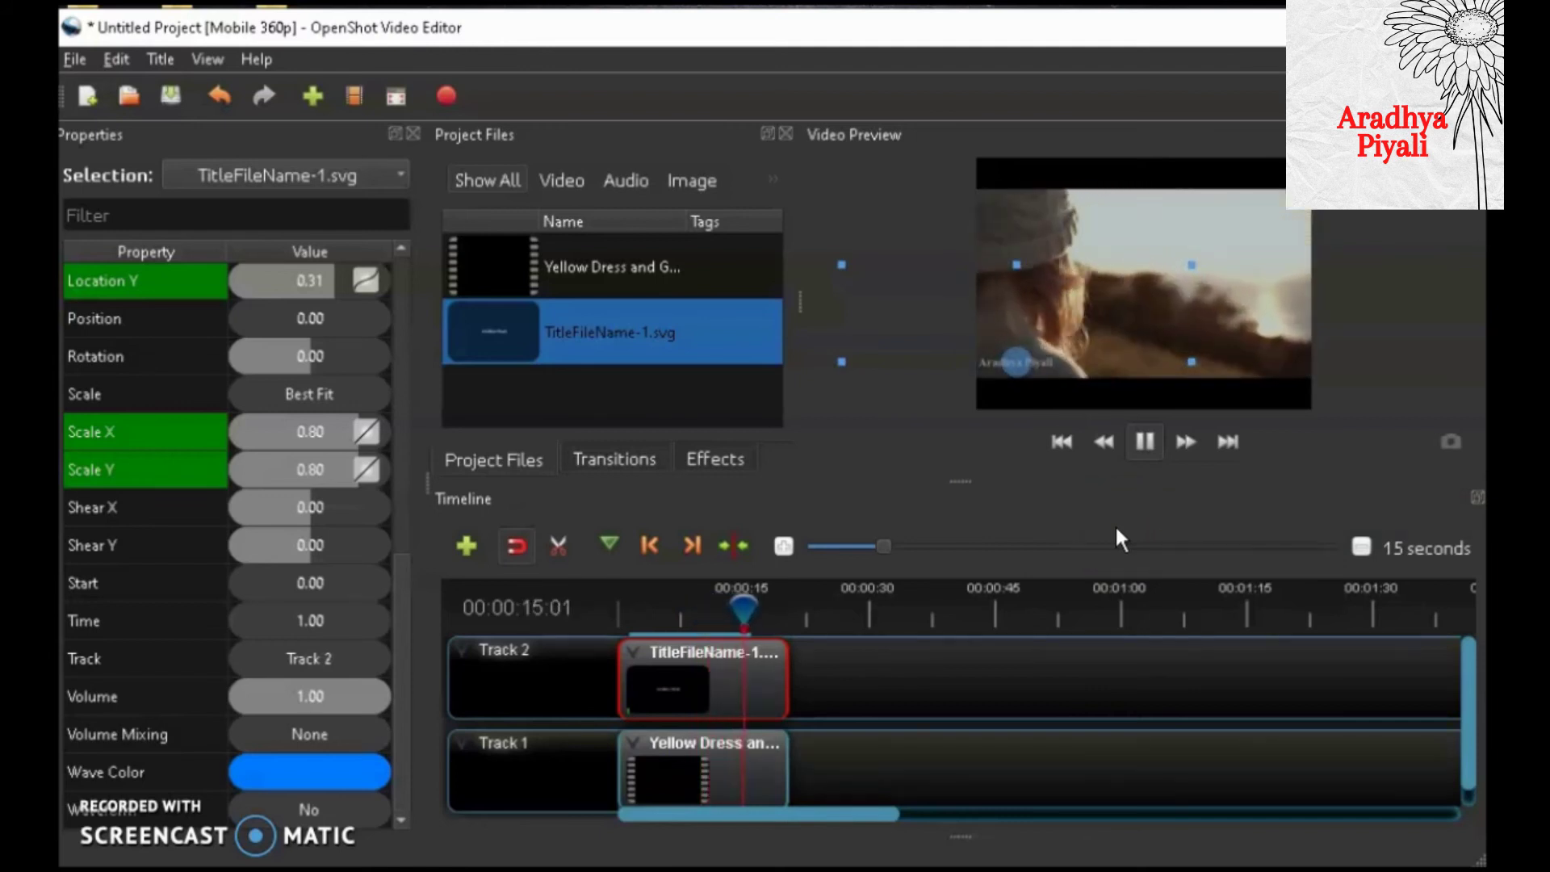
left_click(1043, 453)
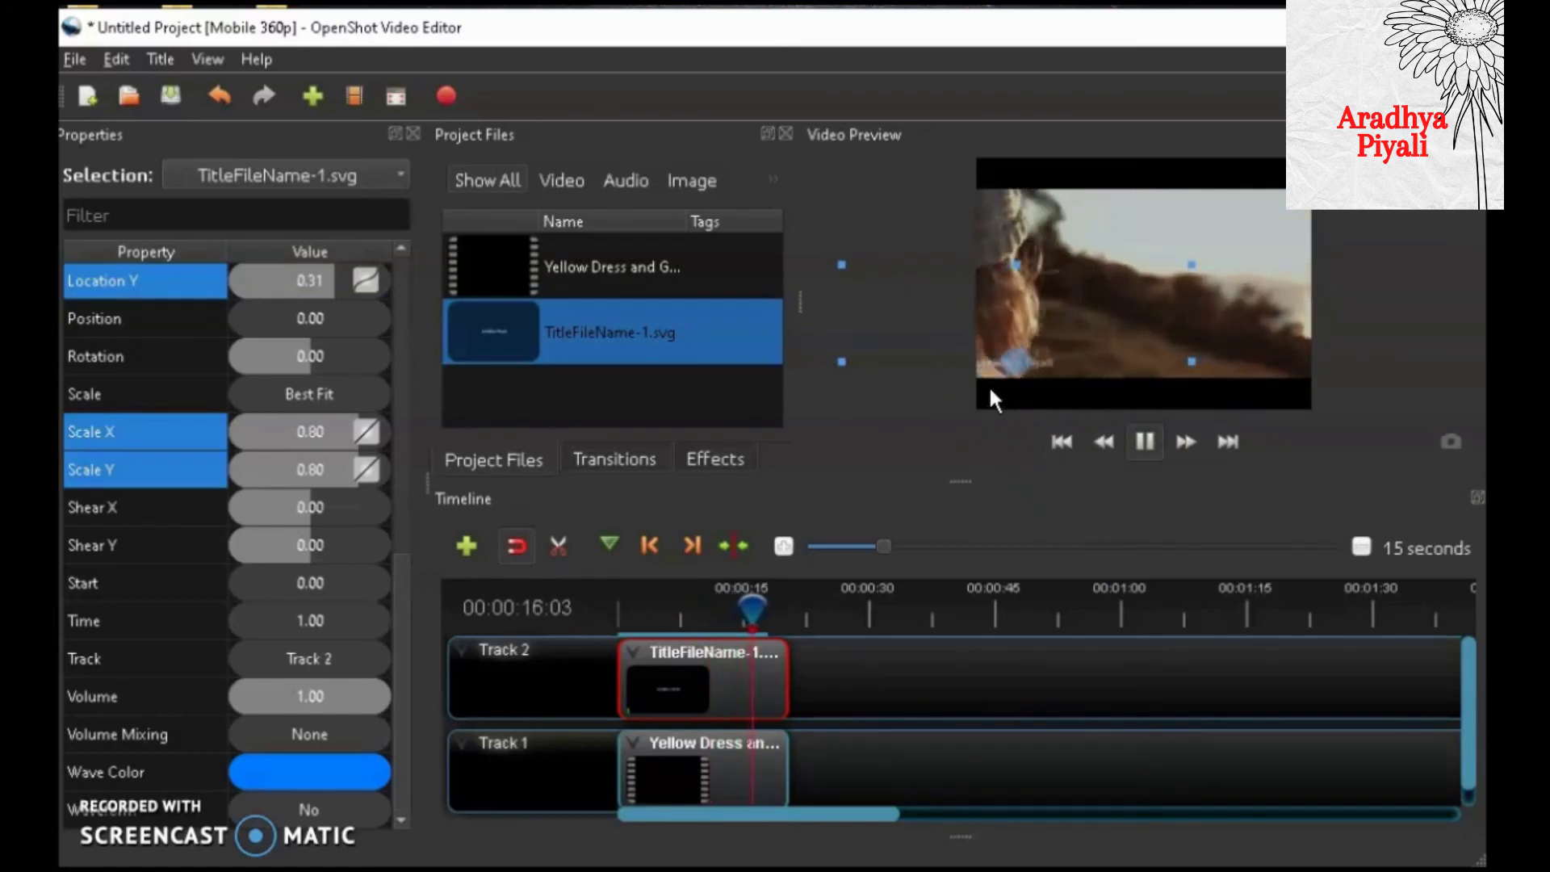
left_click(1062, 441)
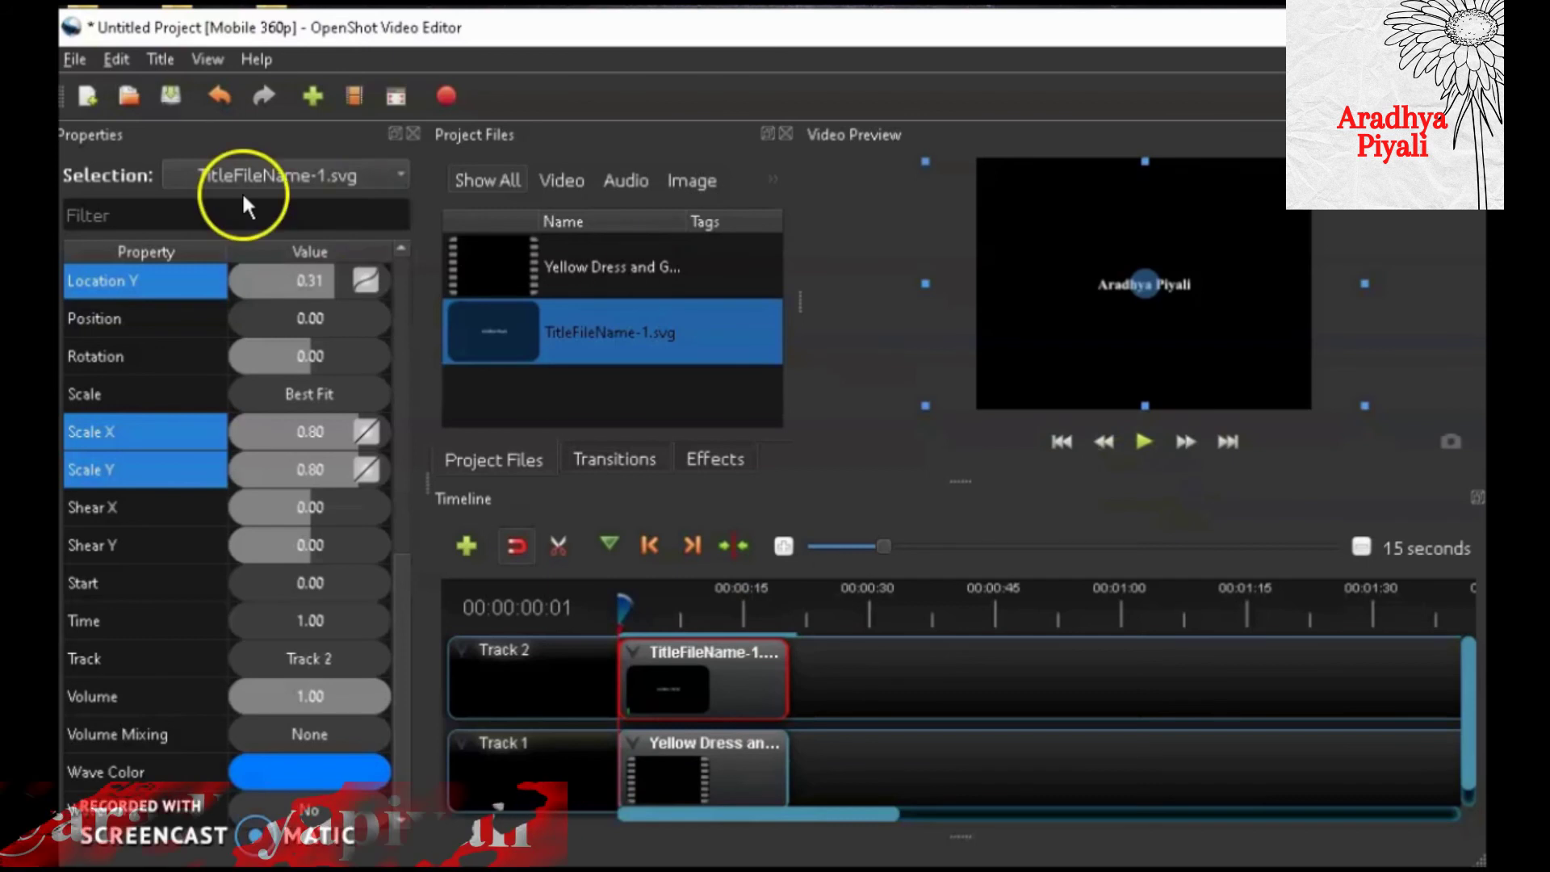
Export the project as an MP4 (h.264) video named Text Water mark into the Text Logo folder on the Desktop
left_click(72, 60)
left_click(123, 322)
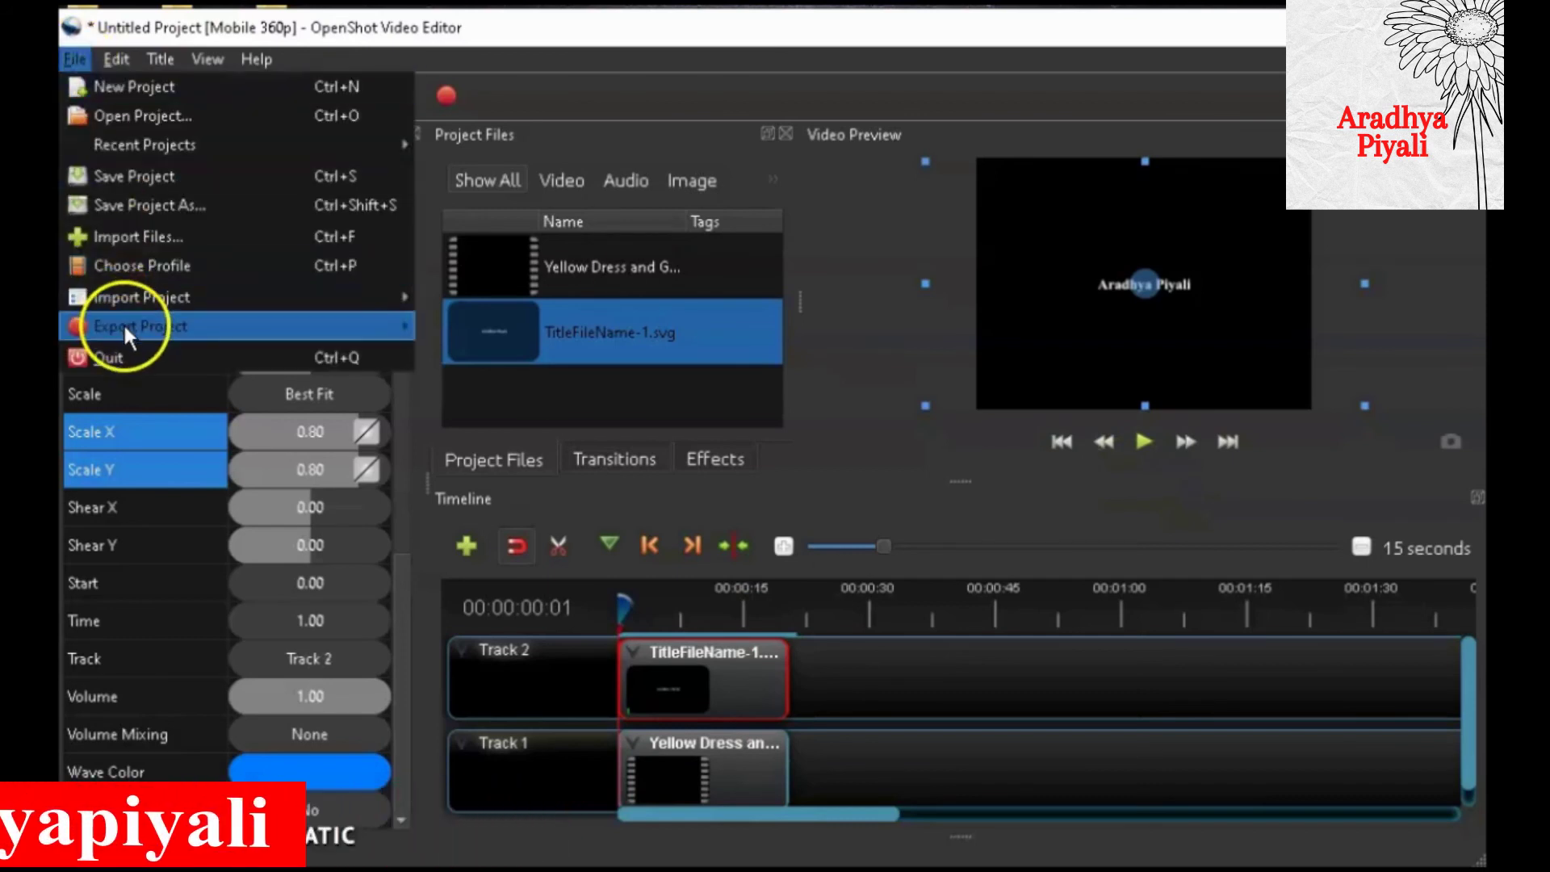
left_click(507, 332)
left_click(507, 333)
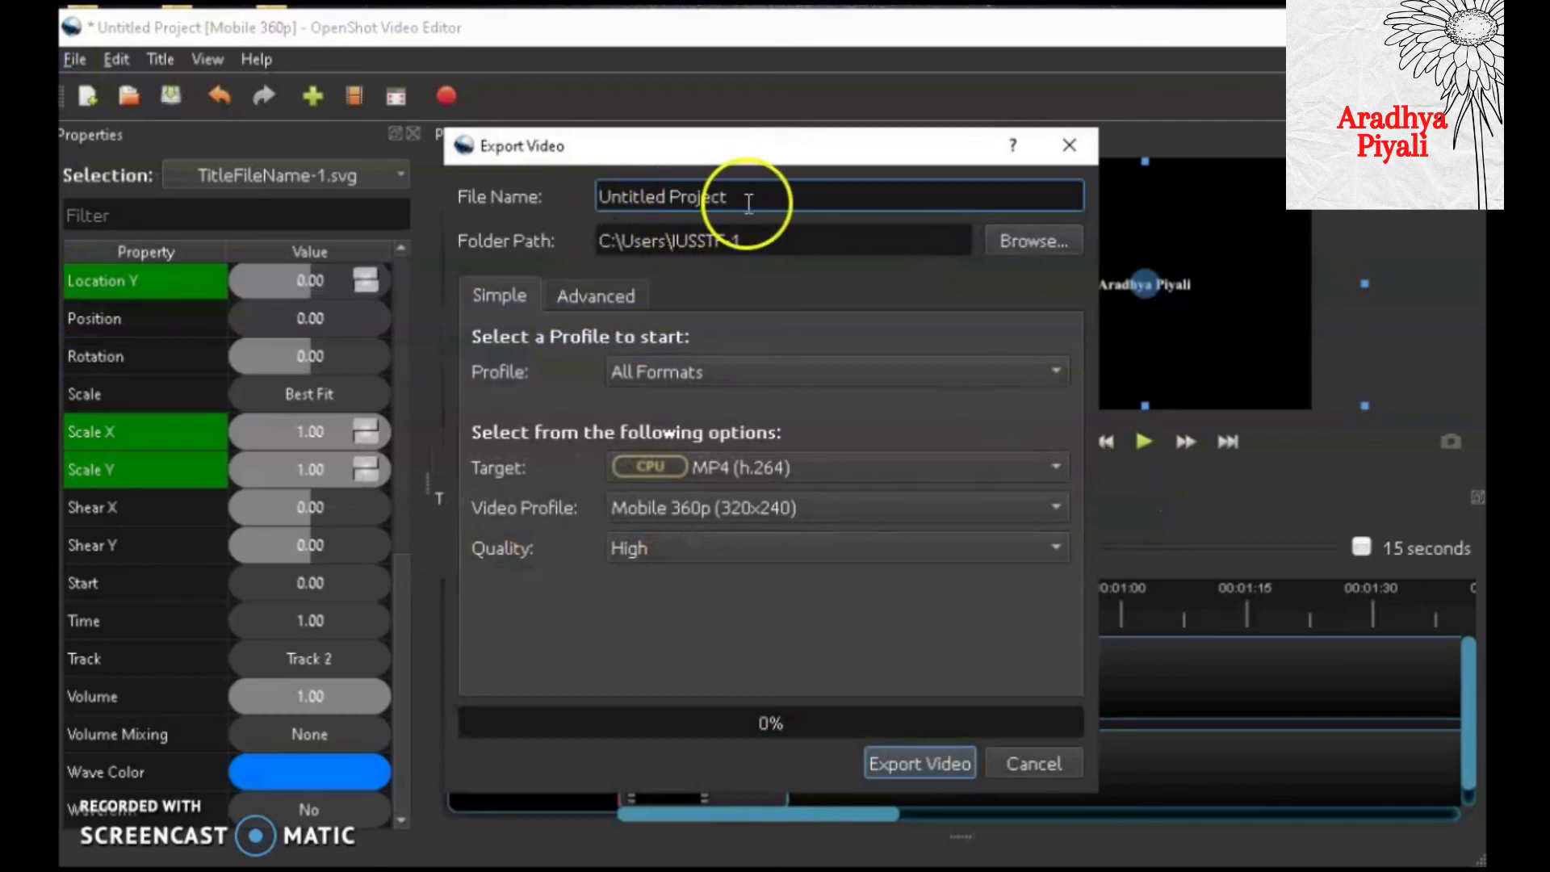
left_click_drag(749, 199, 570, 202)
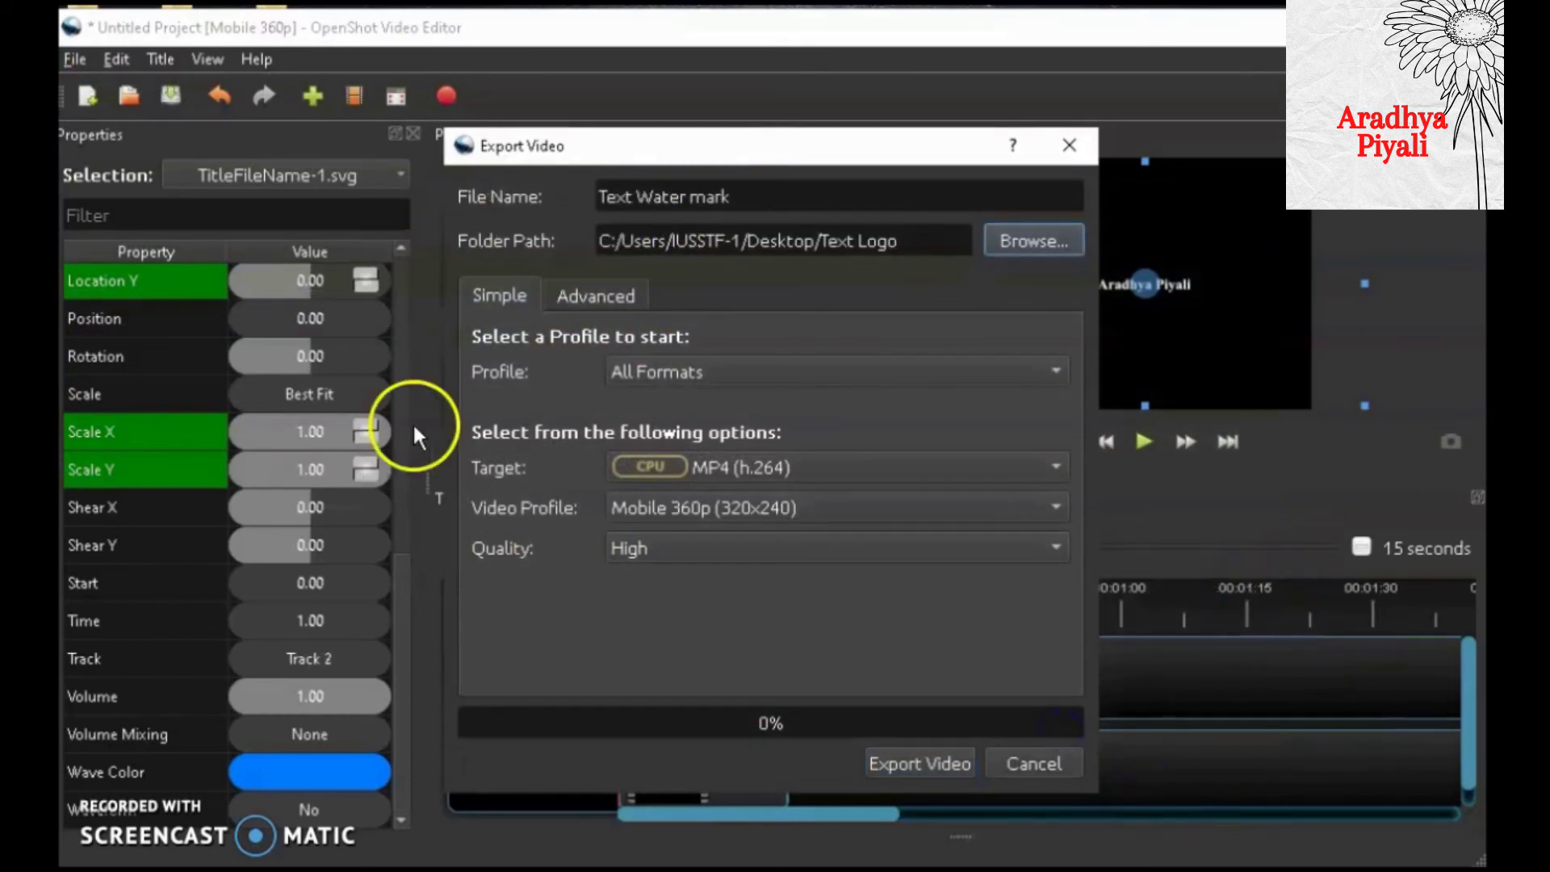
left_click(919, 765)
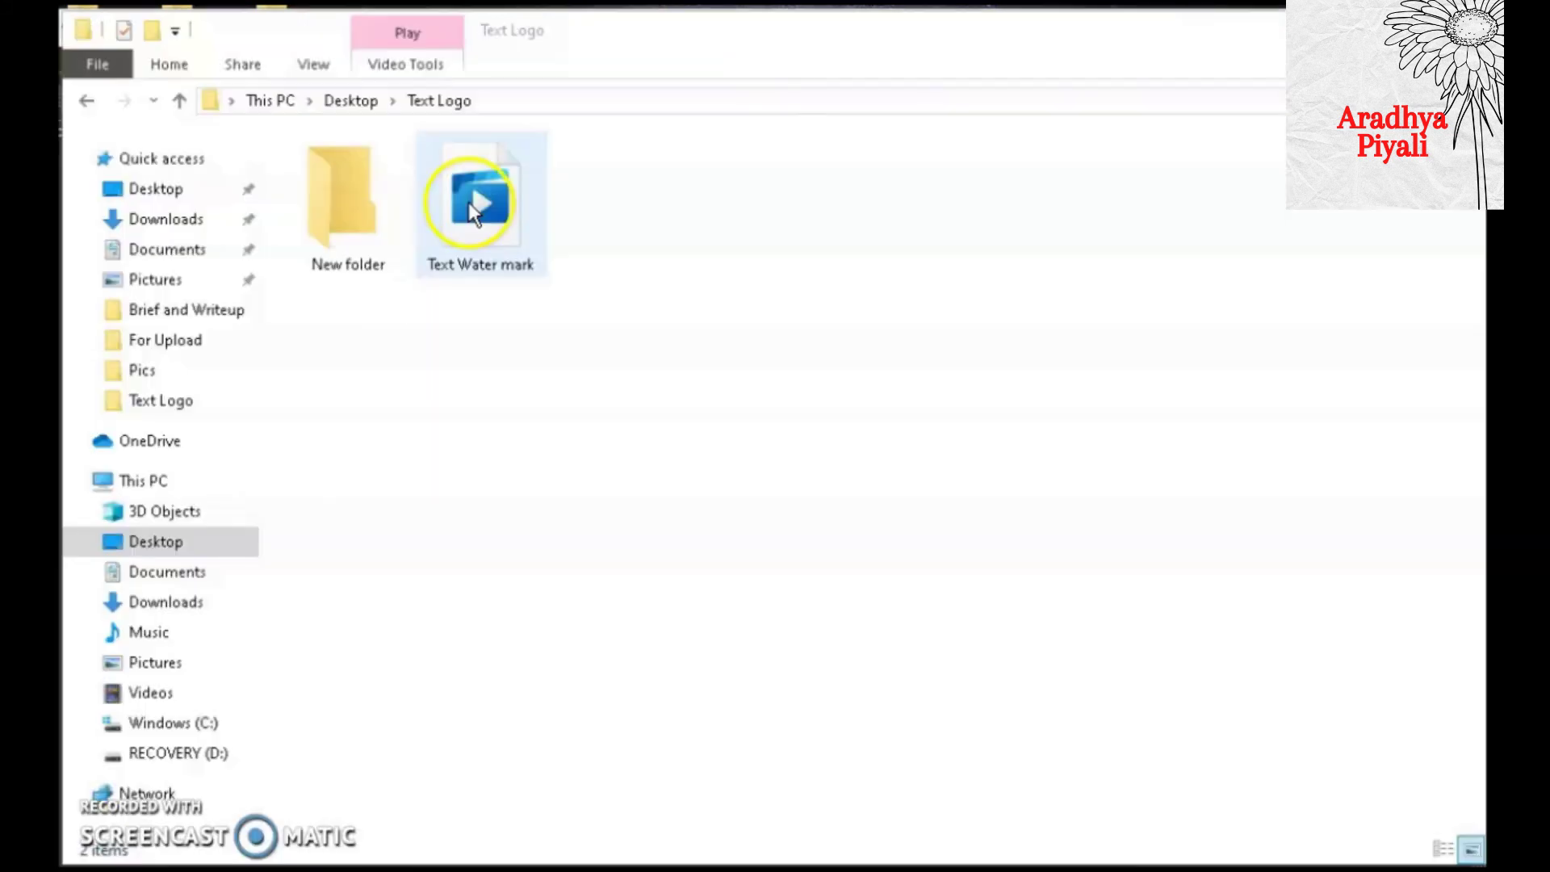
Switch to File Explorer and play the exported Text Water mark video from the Text Logo folder
left_click(468, 202)
double_click(469, 202)
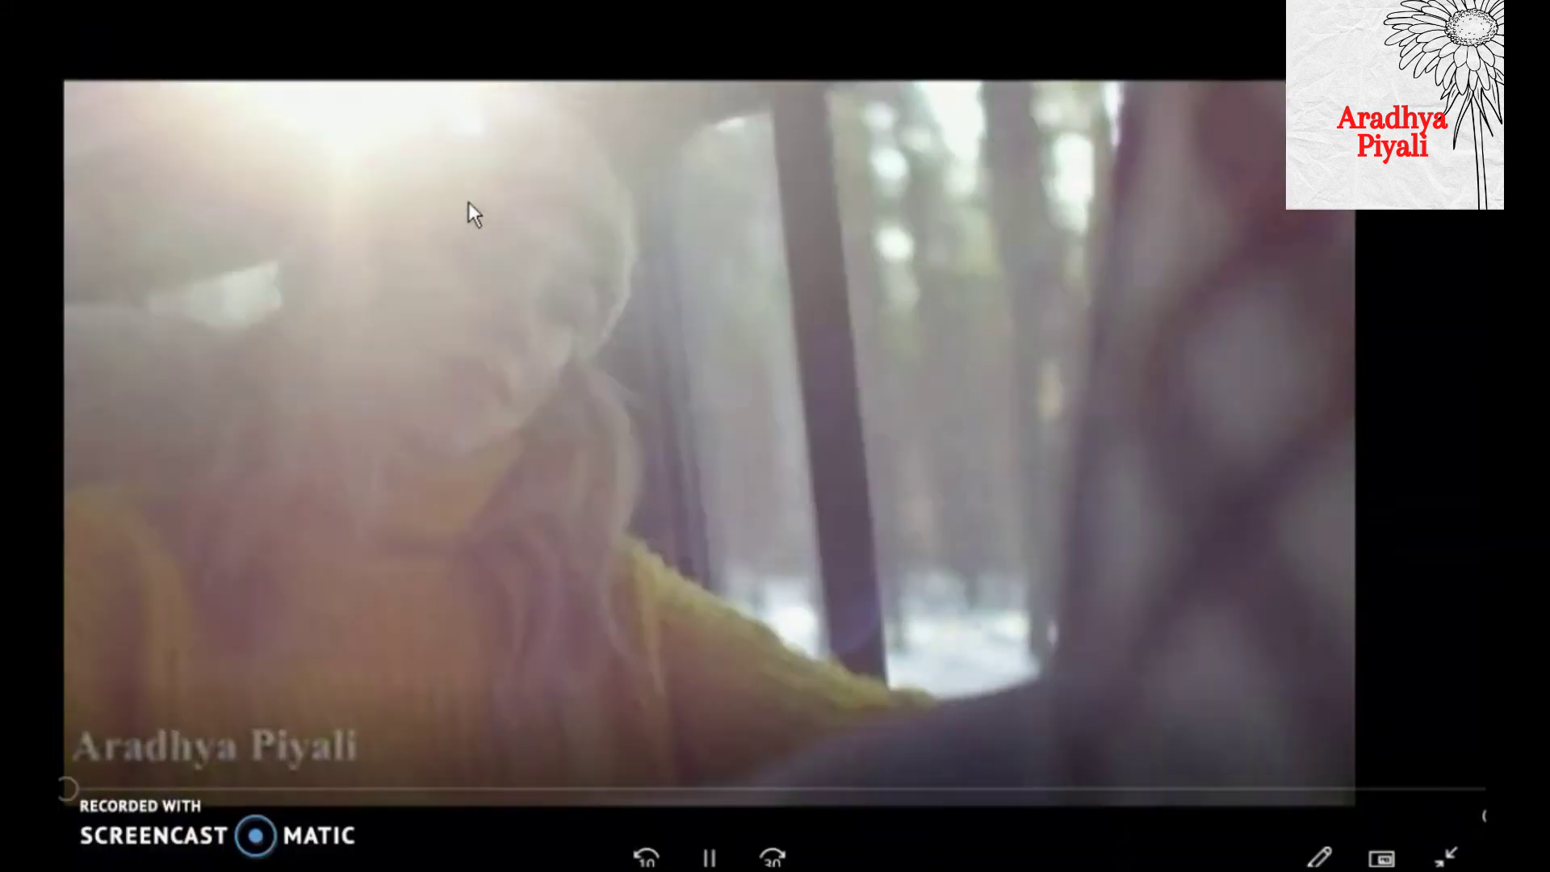